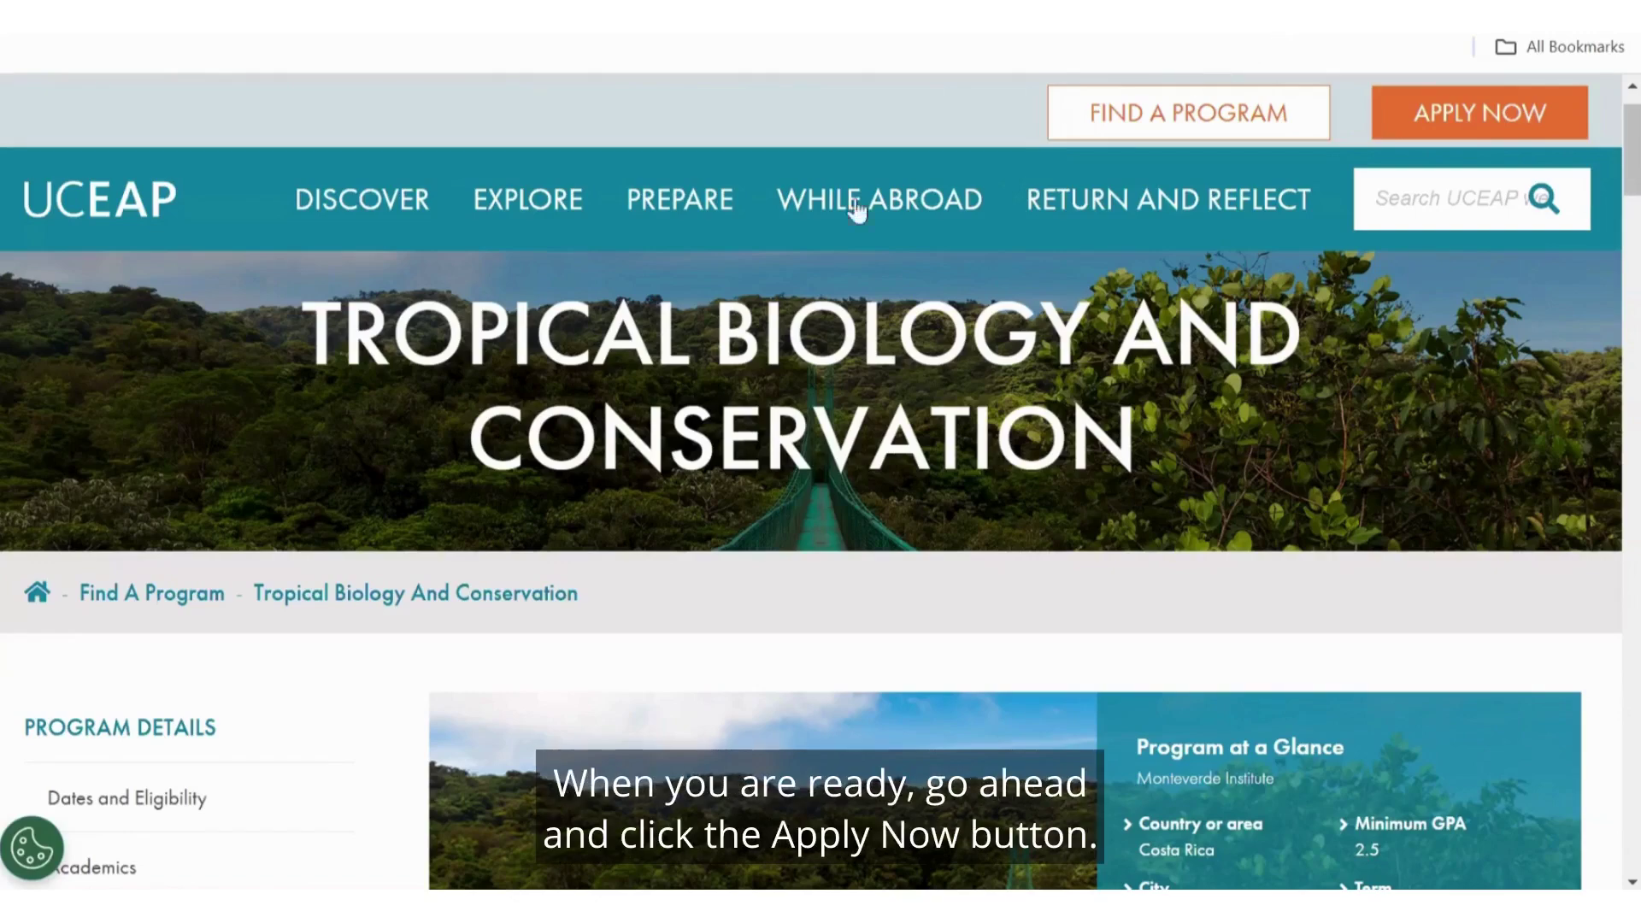
Step: Start an application for the Tropical Biology and Conservation program and create it with the Fall Quarter package after reviewing its requirements
scroll(1276, 573, "down", 6)
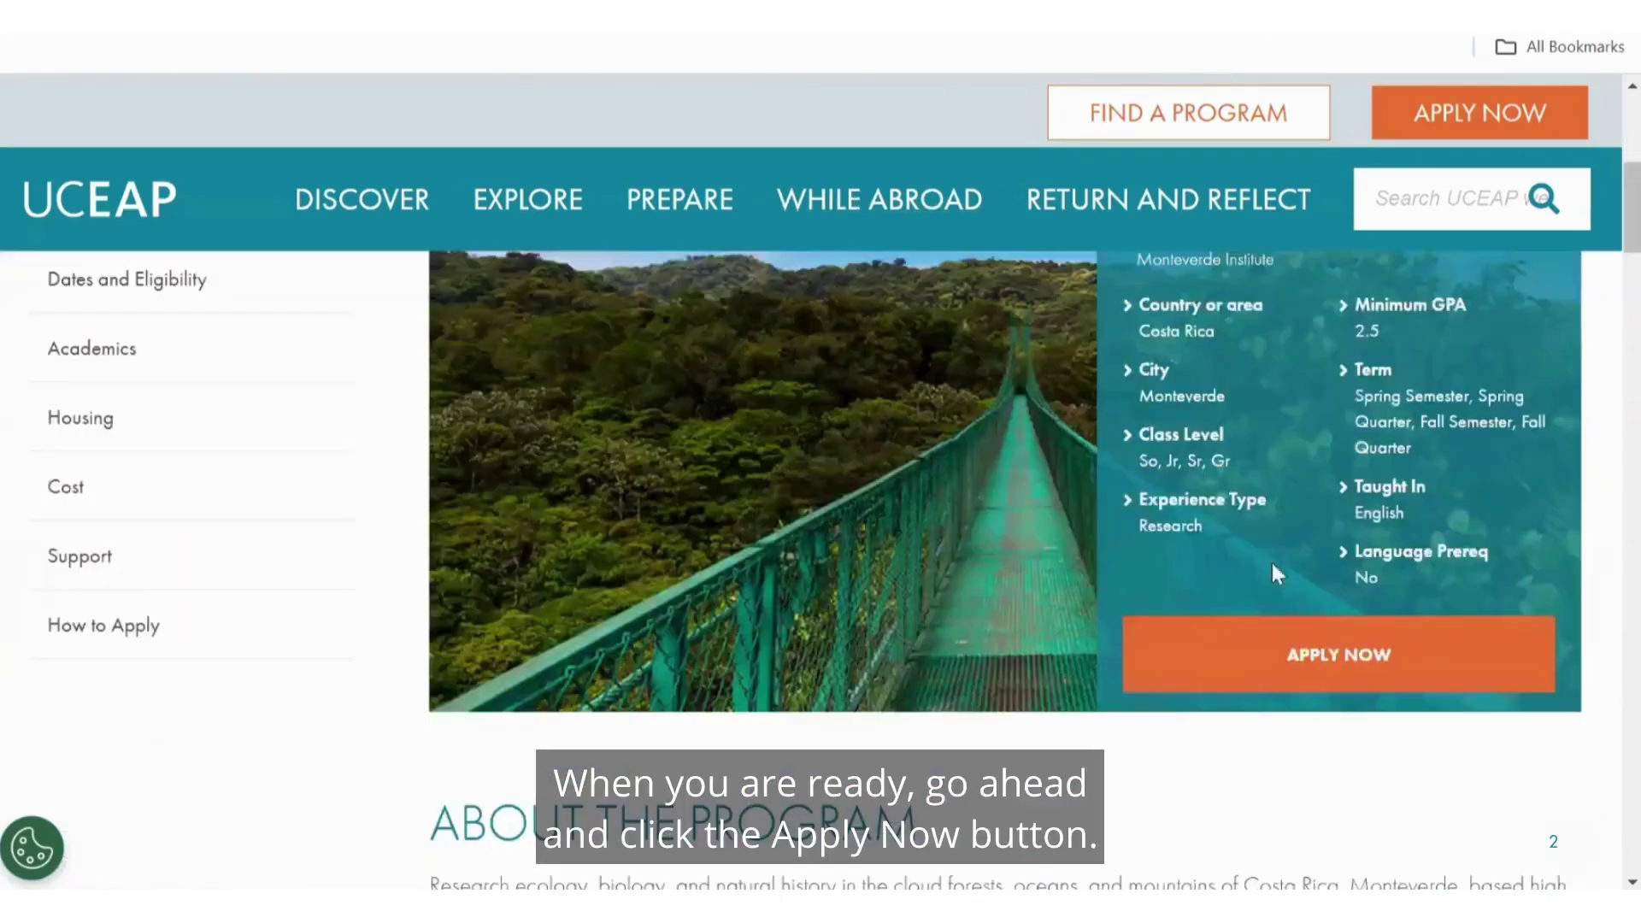
left_click(1297, 679)
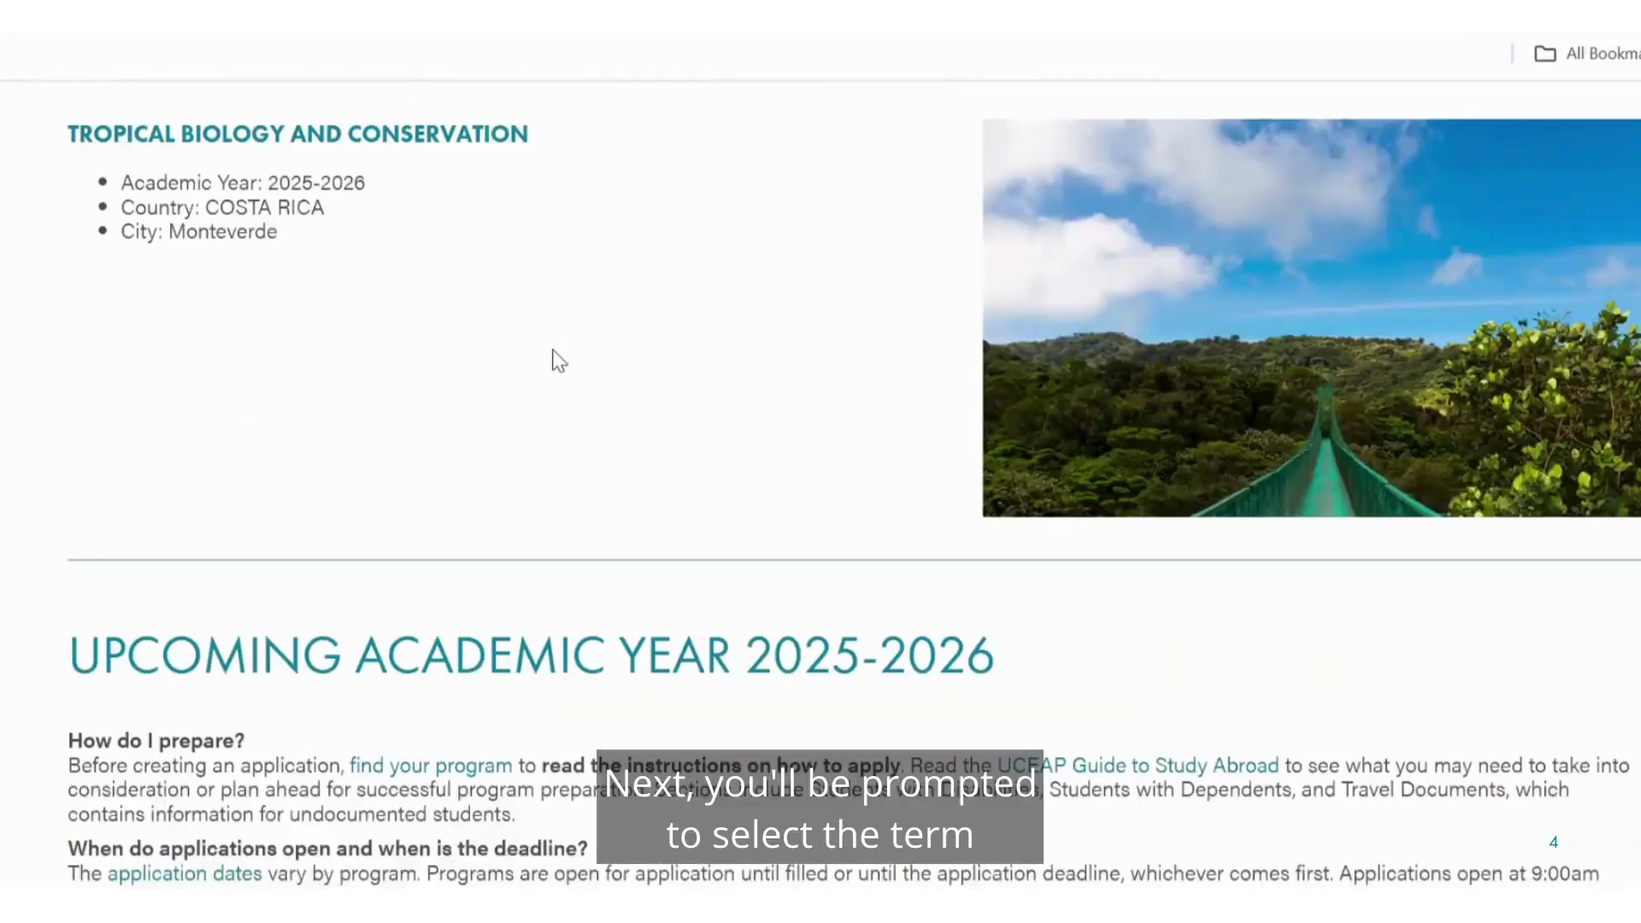
scroll(552, 351, "down", 14)
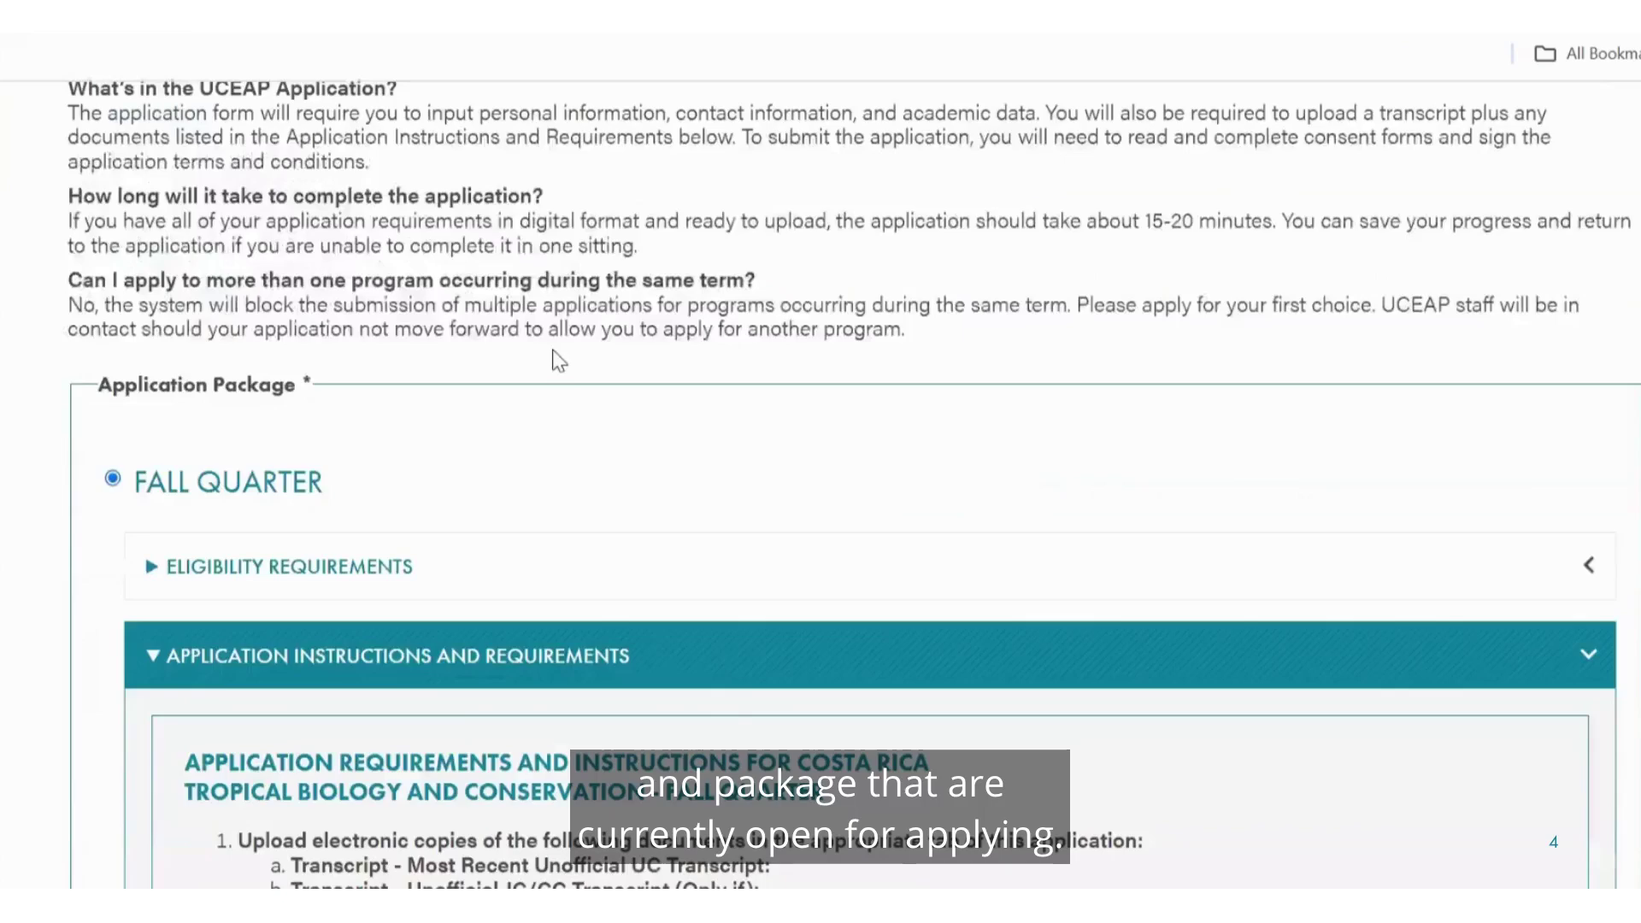
scroll(557, 359, "down", 3)
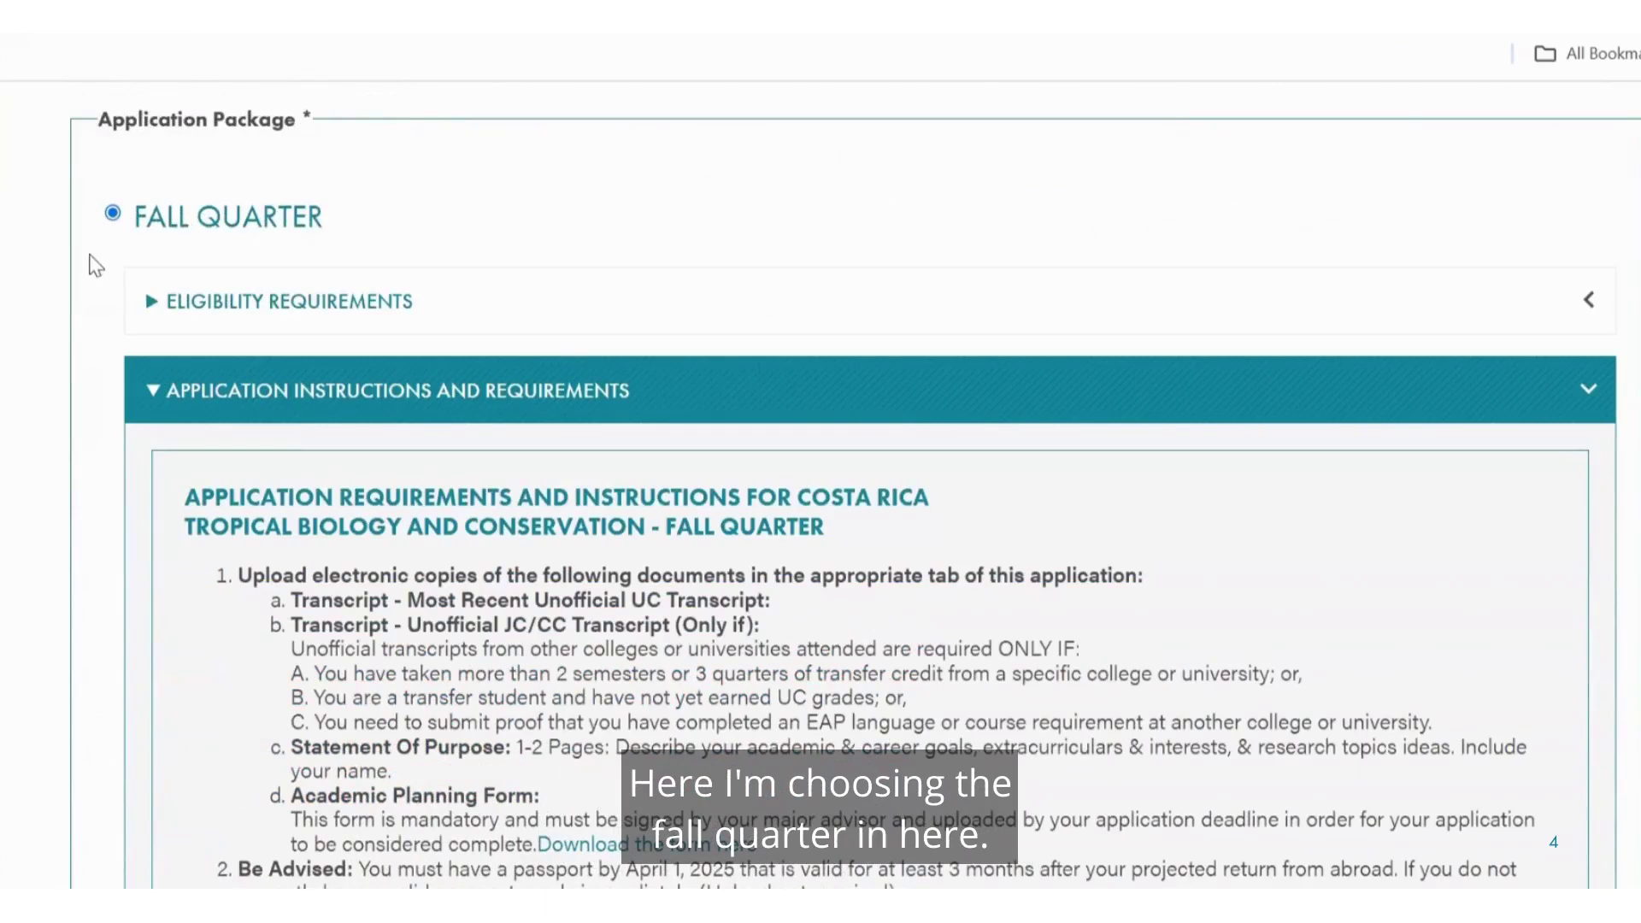
scroll(119, 311, "down", 3)
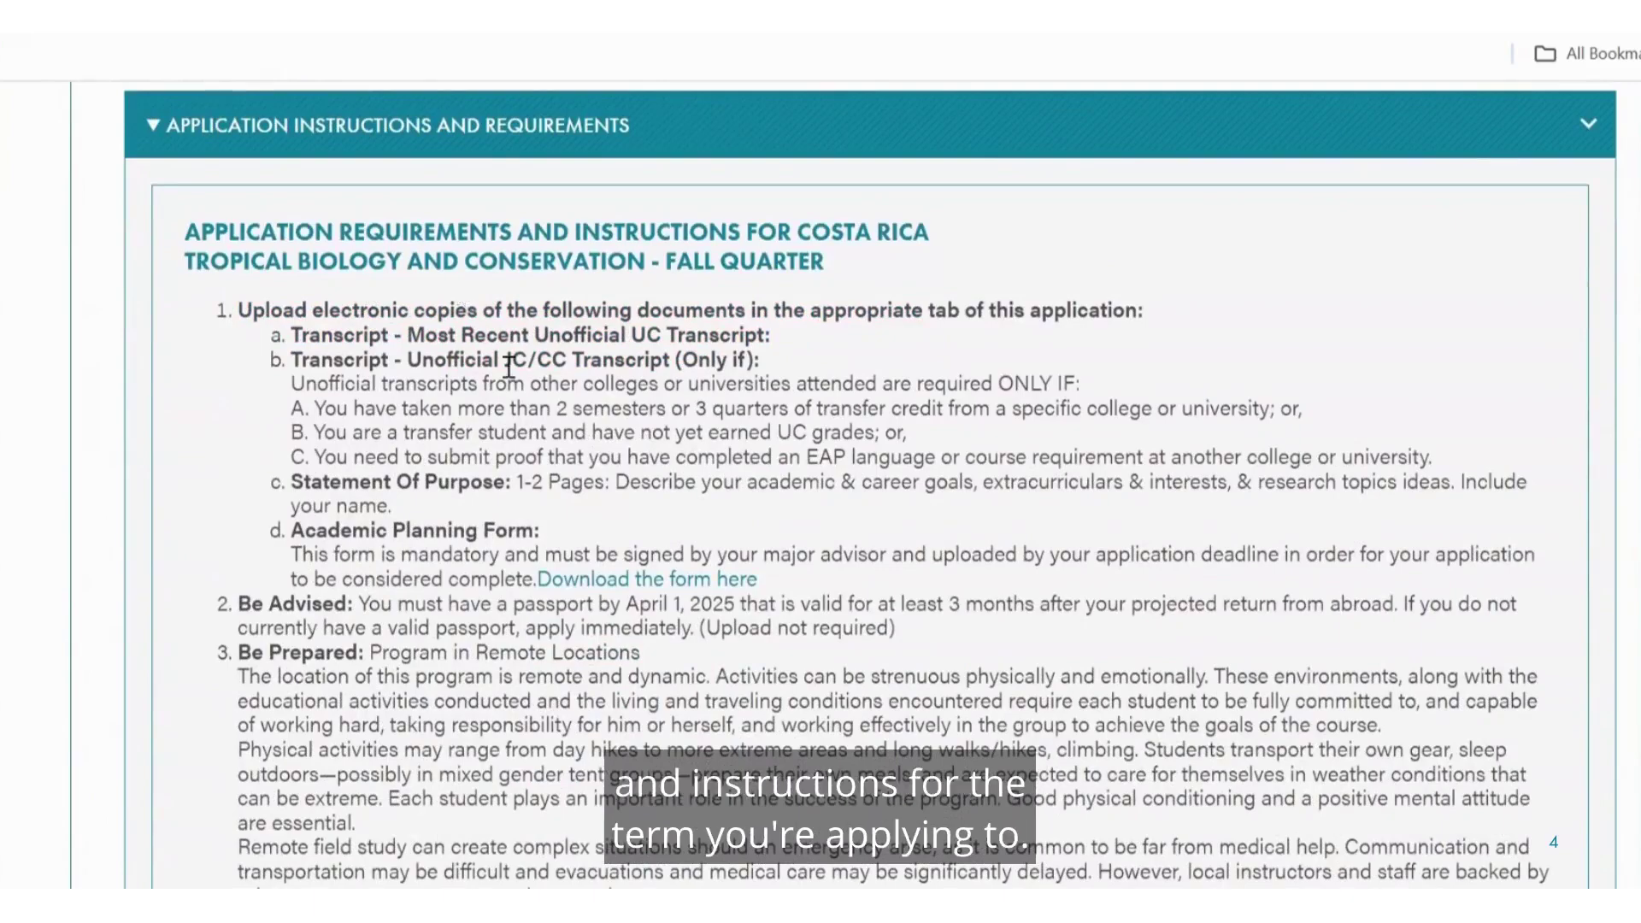
scroll(508, 365, "down", 8)
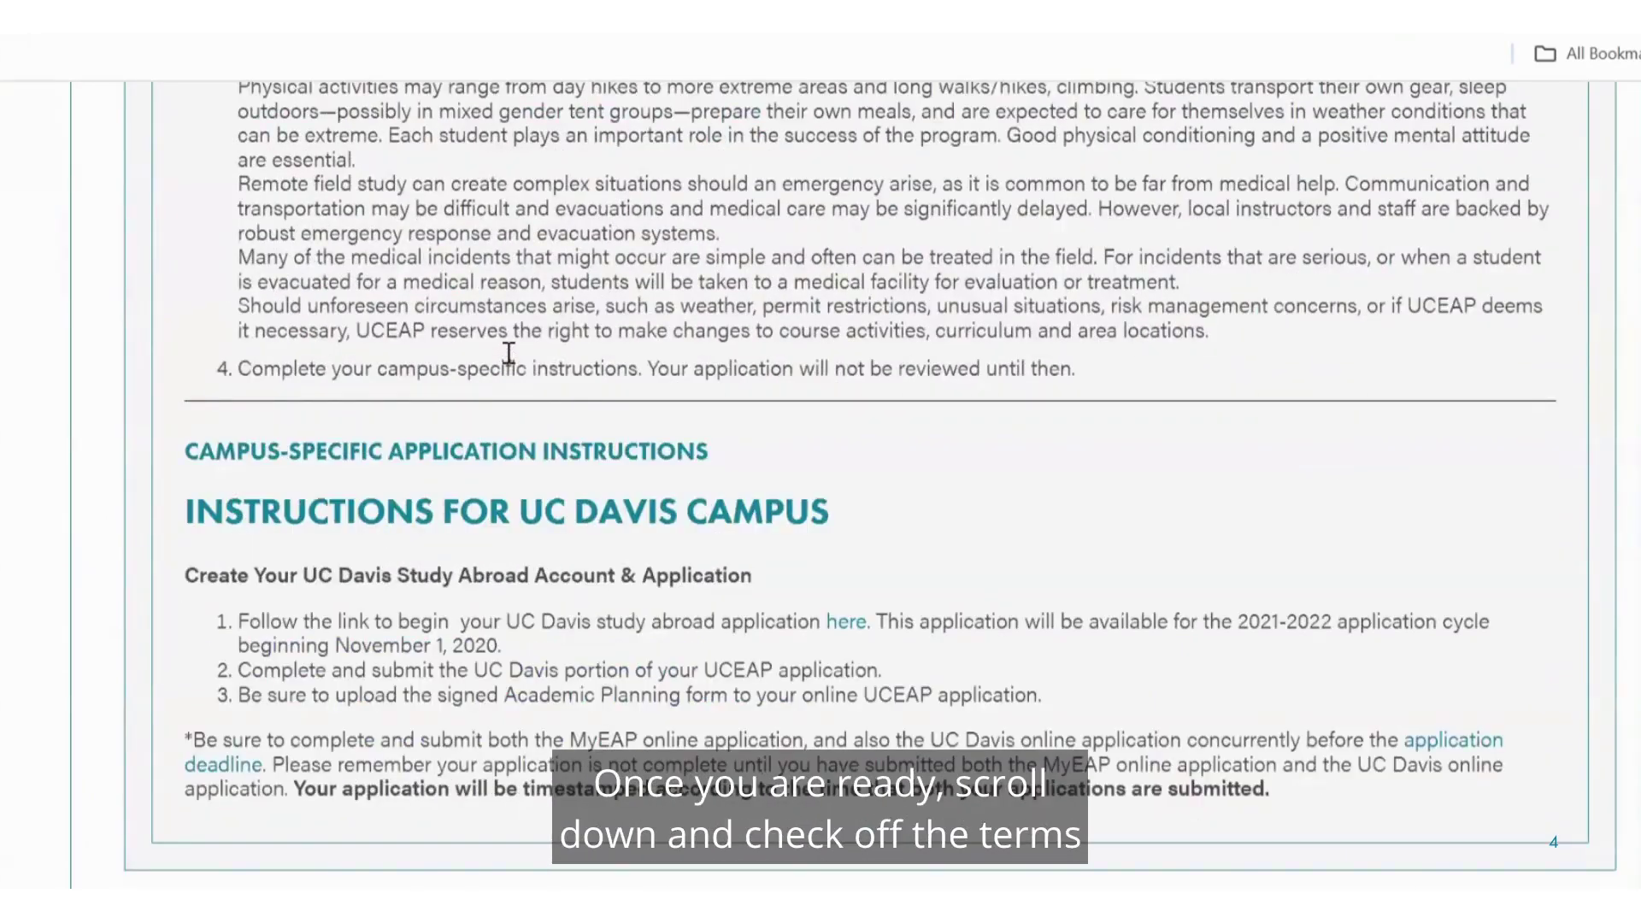
scroll(509, 352, "down", 15)
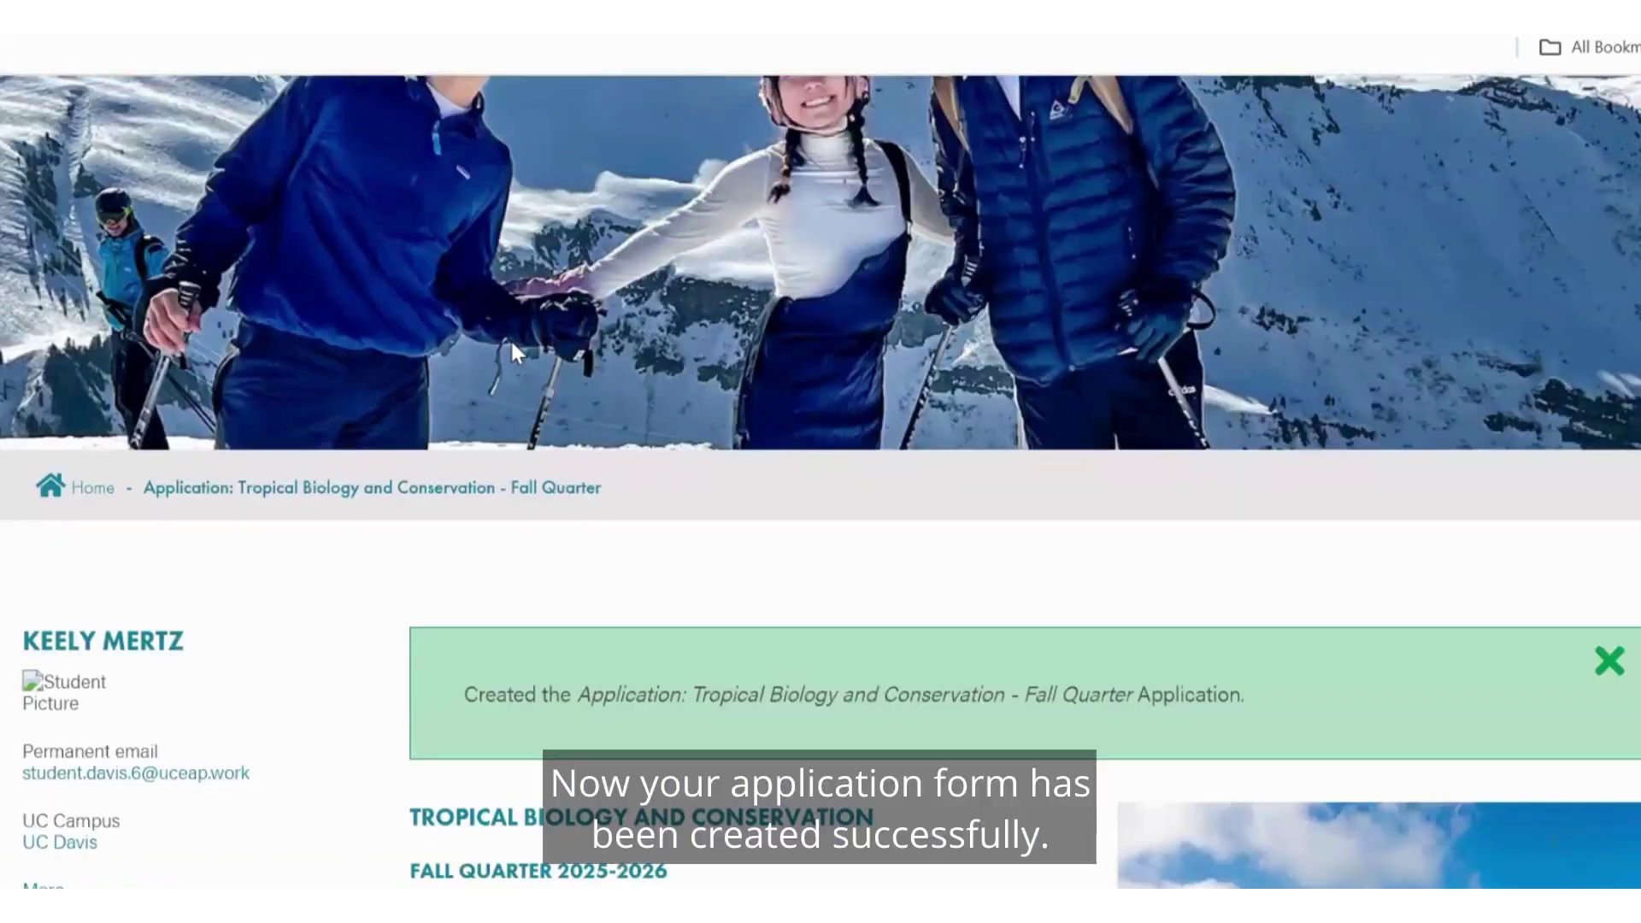
Step: Go through the Personal Information step, toggling the Student Information section, and save the step to continue
scroll(510, 339, "down", 3)
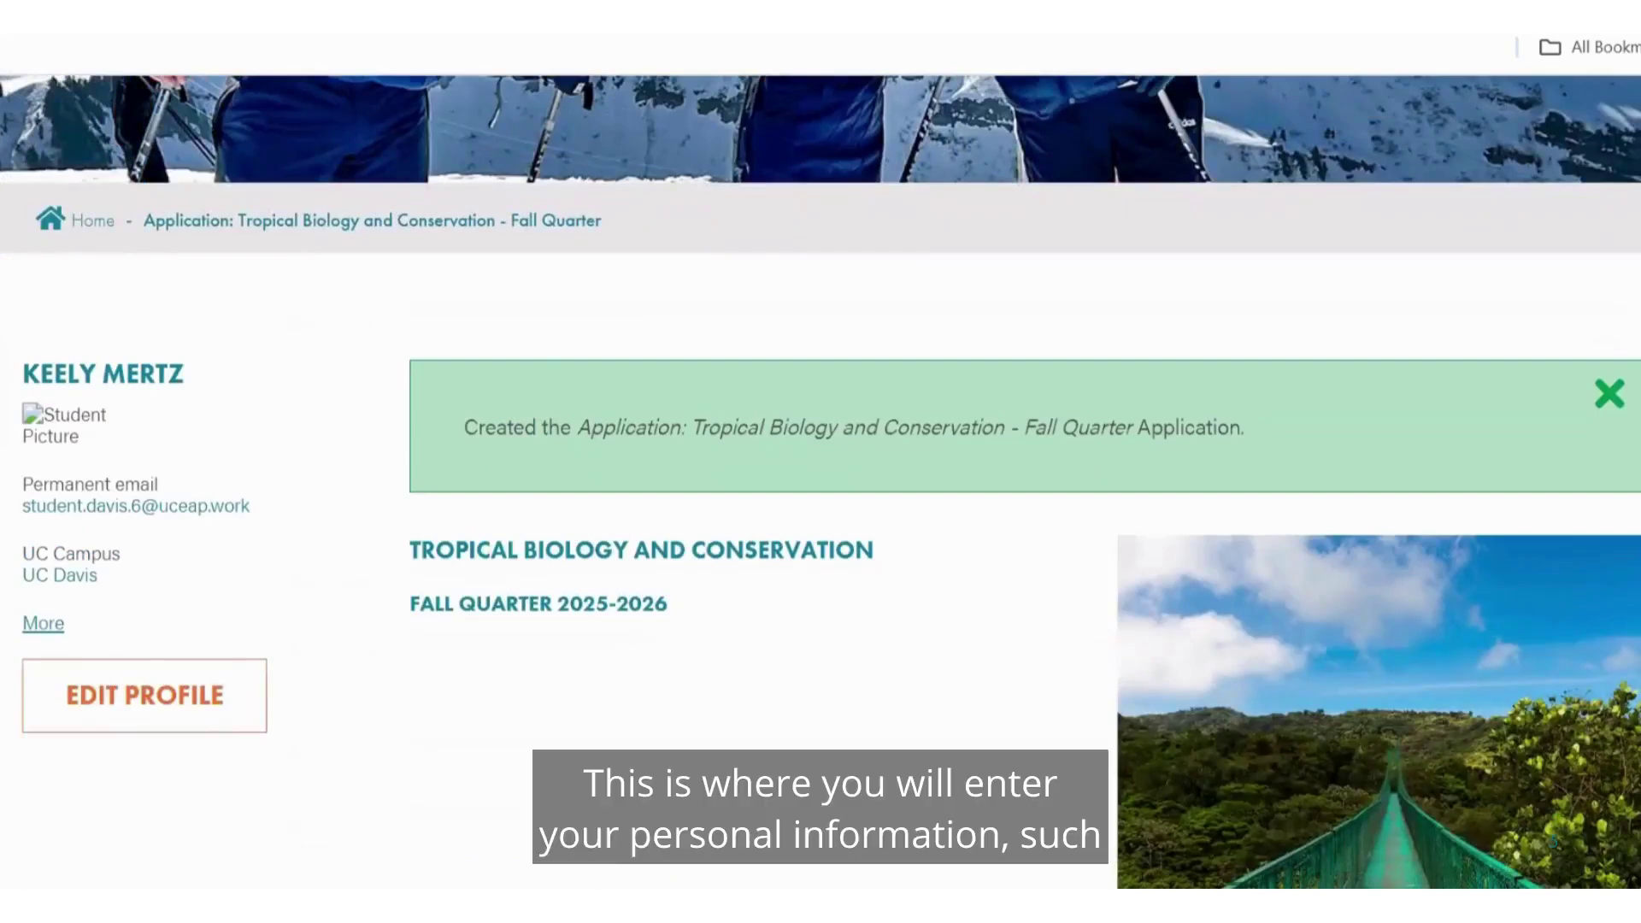
scroll(970, 666, "down", 10)
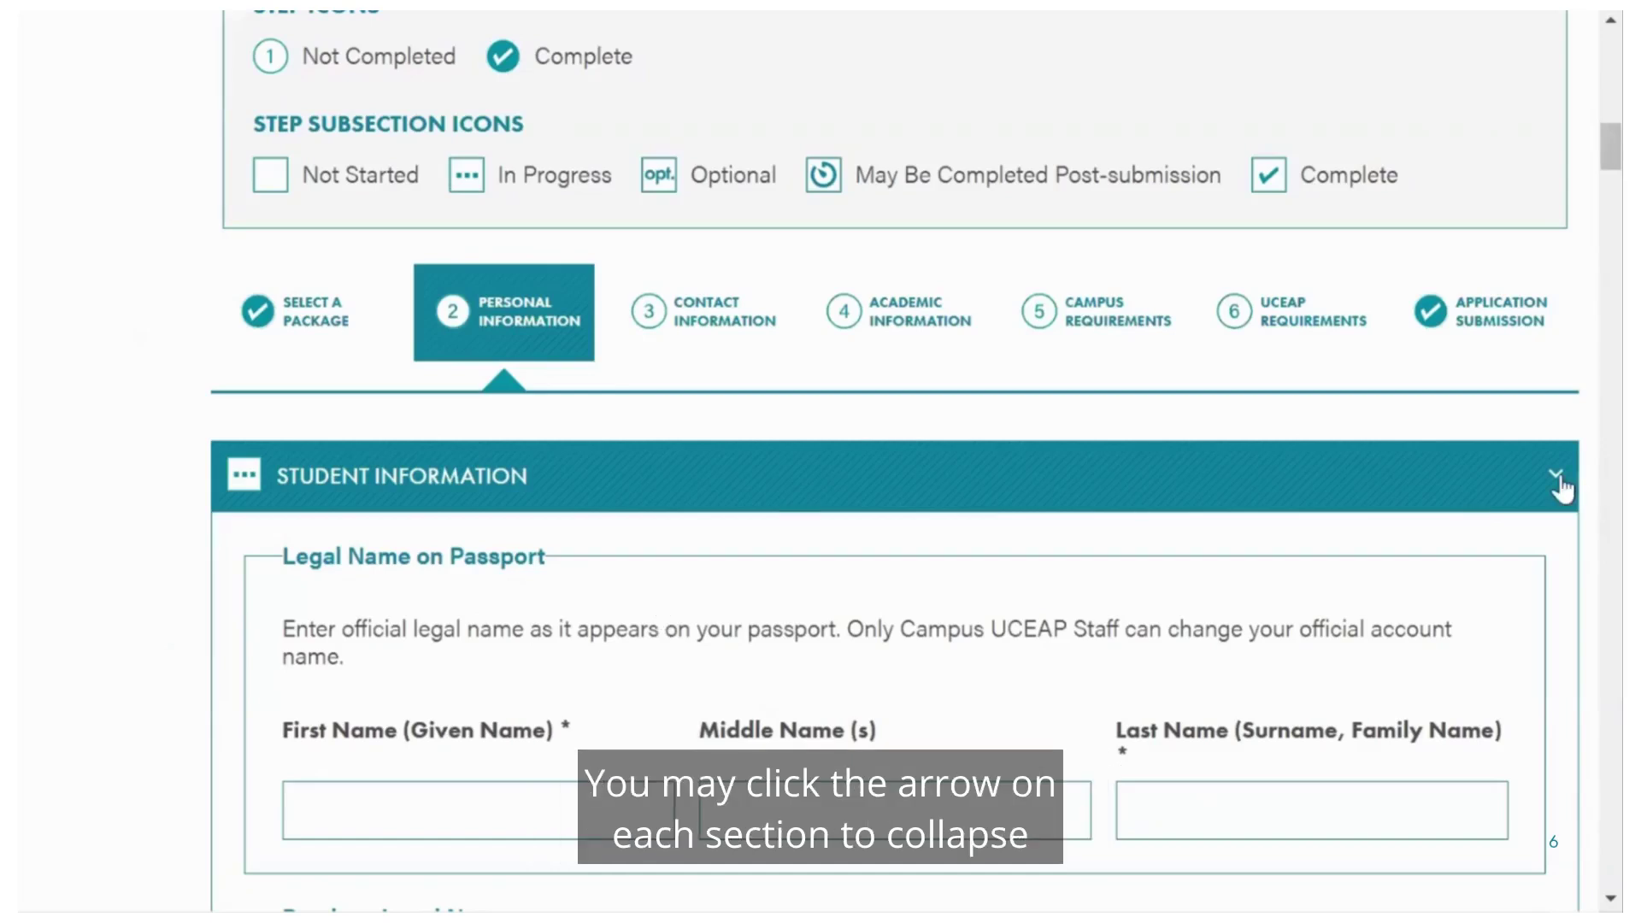
left_click(1557, 478)
left_click(1557, 478)
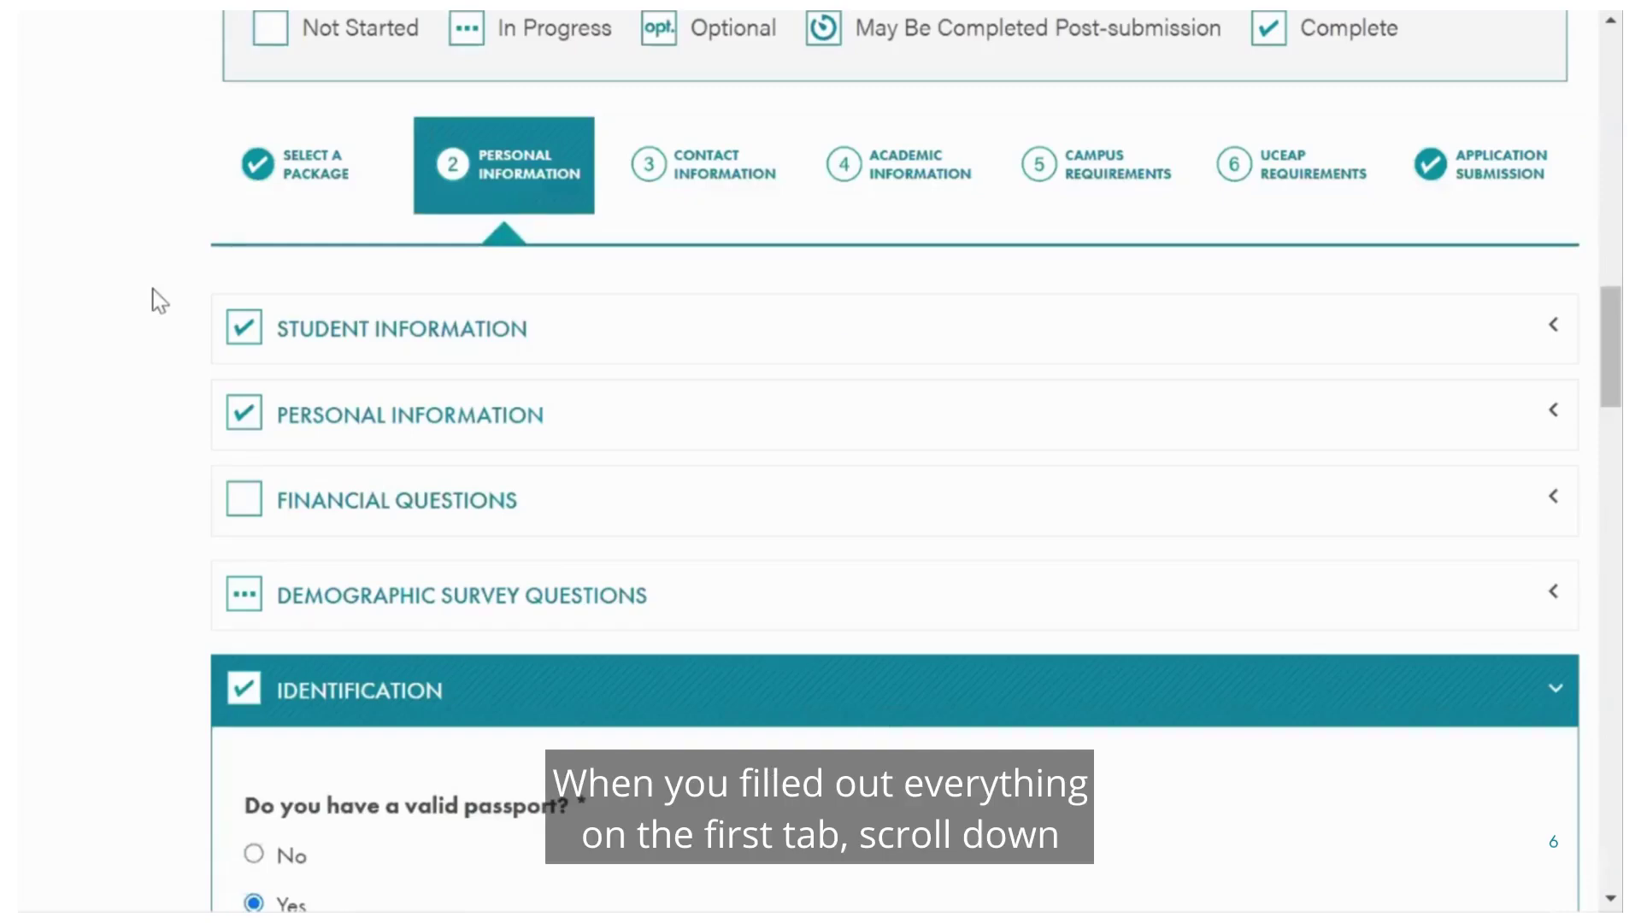
scroll(159, 301, "down", 15)
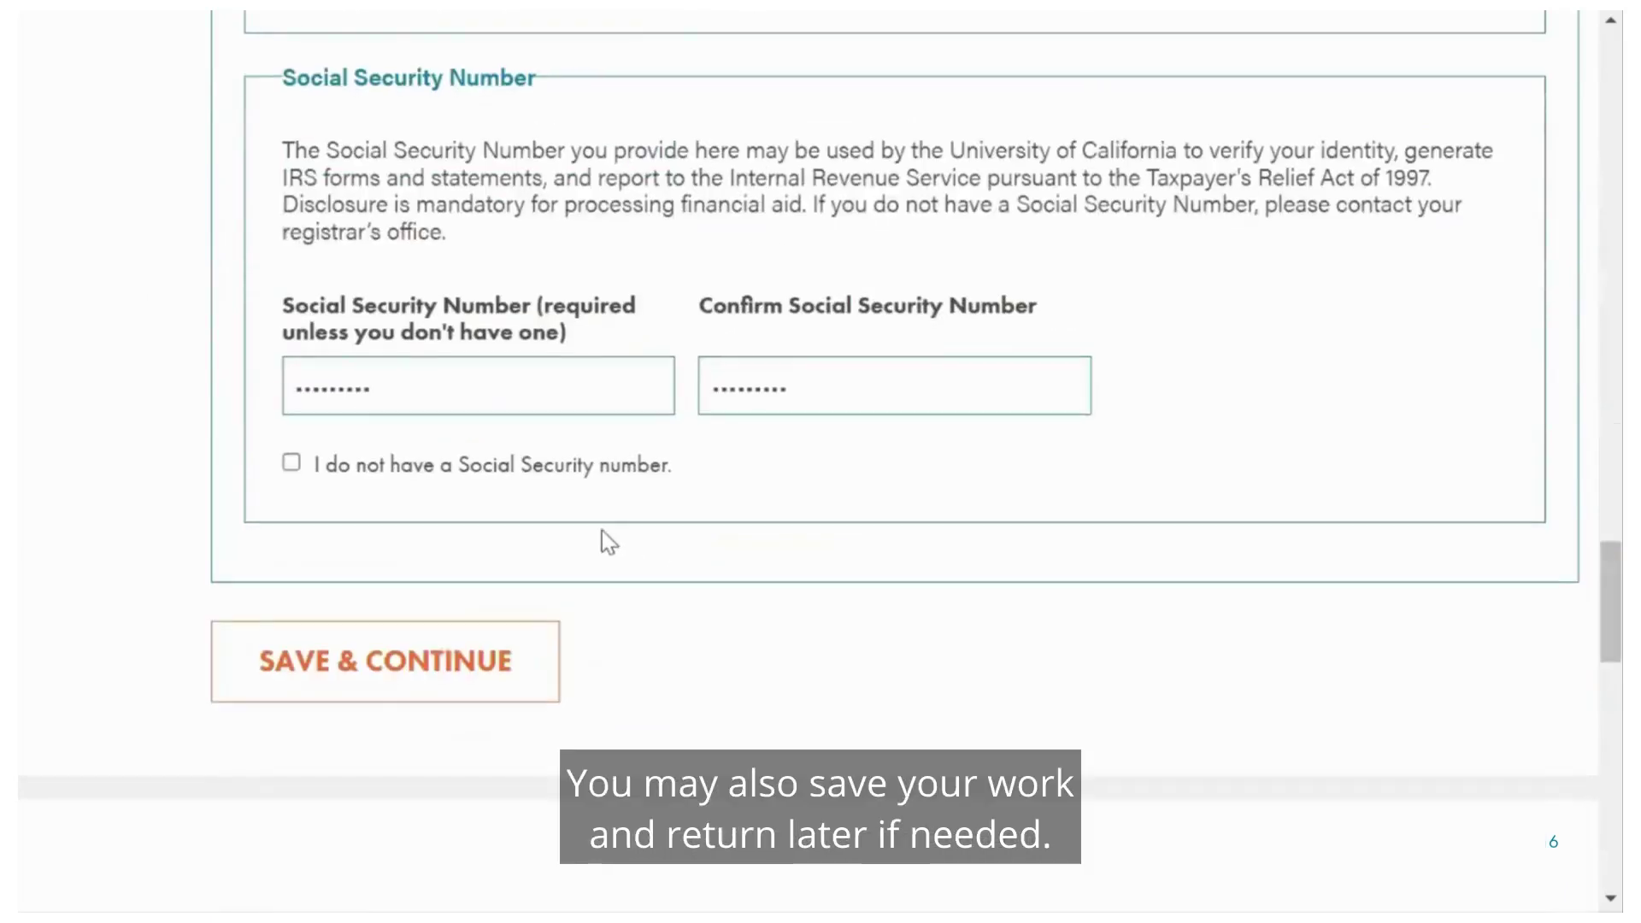
left_click(395, 660)
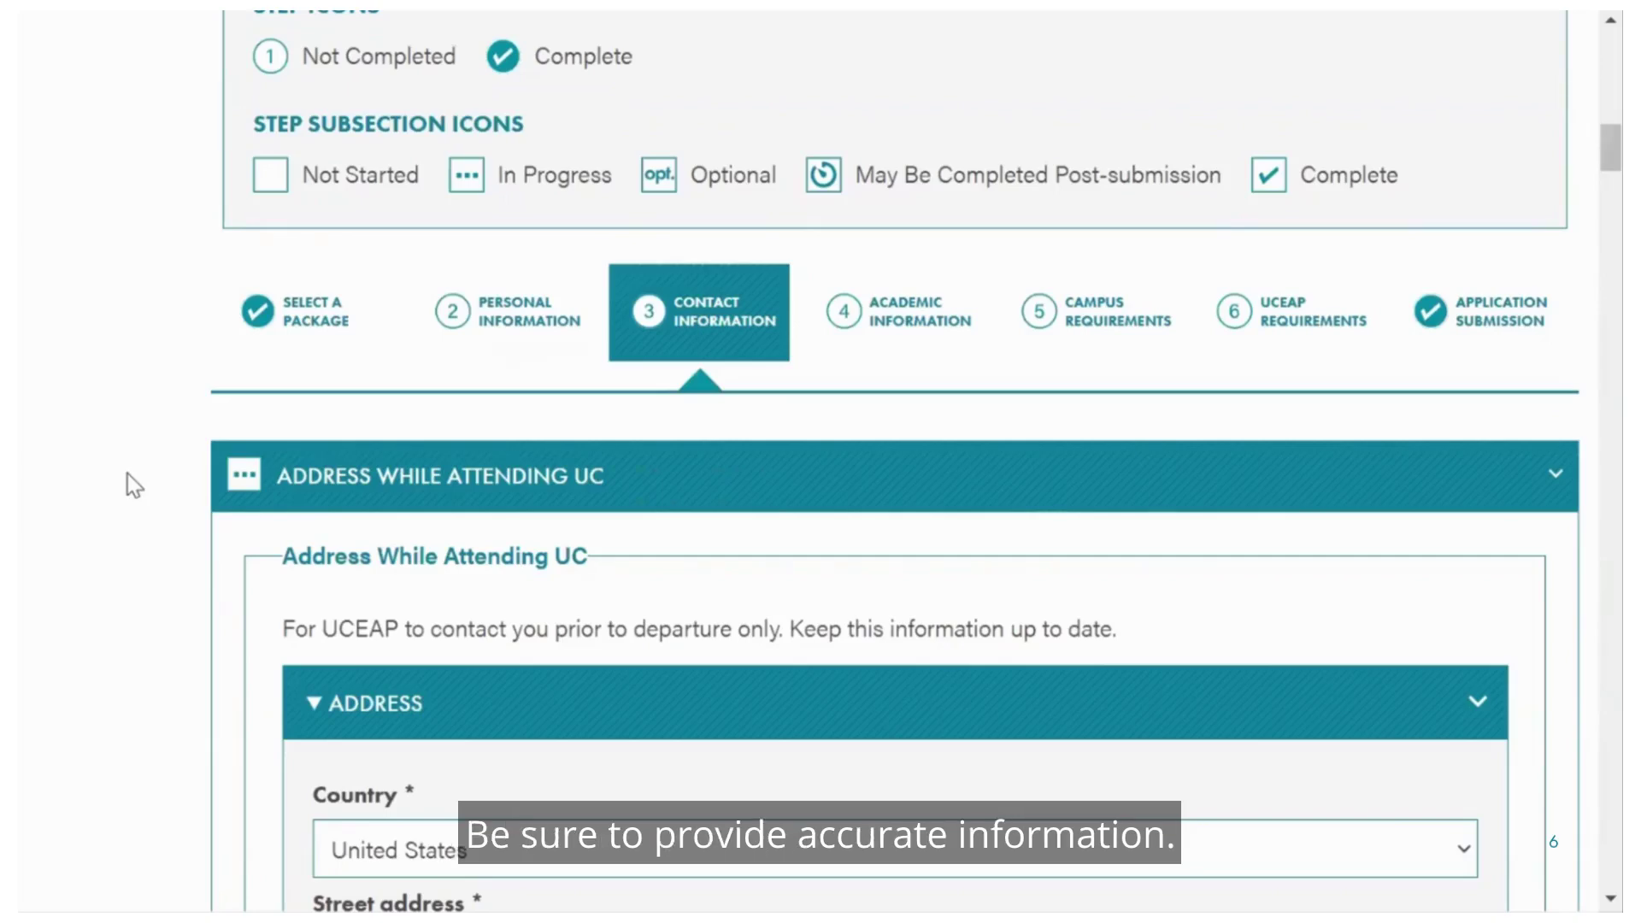
Step: Collapse the Address While Attending UC section and the section below it in the Contact Information step
left_click(330, 495)
left_click(341, 556)
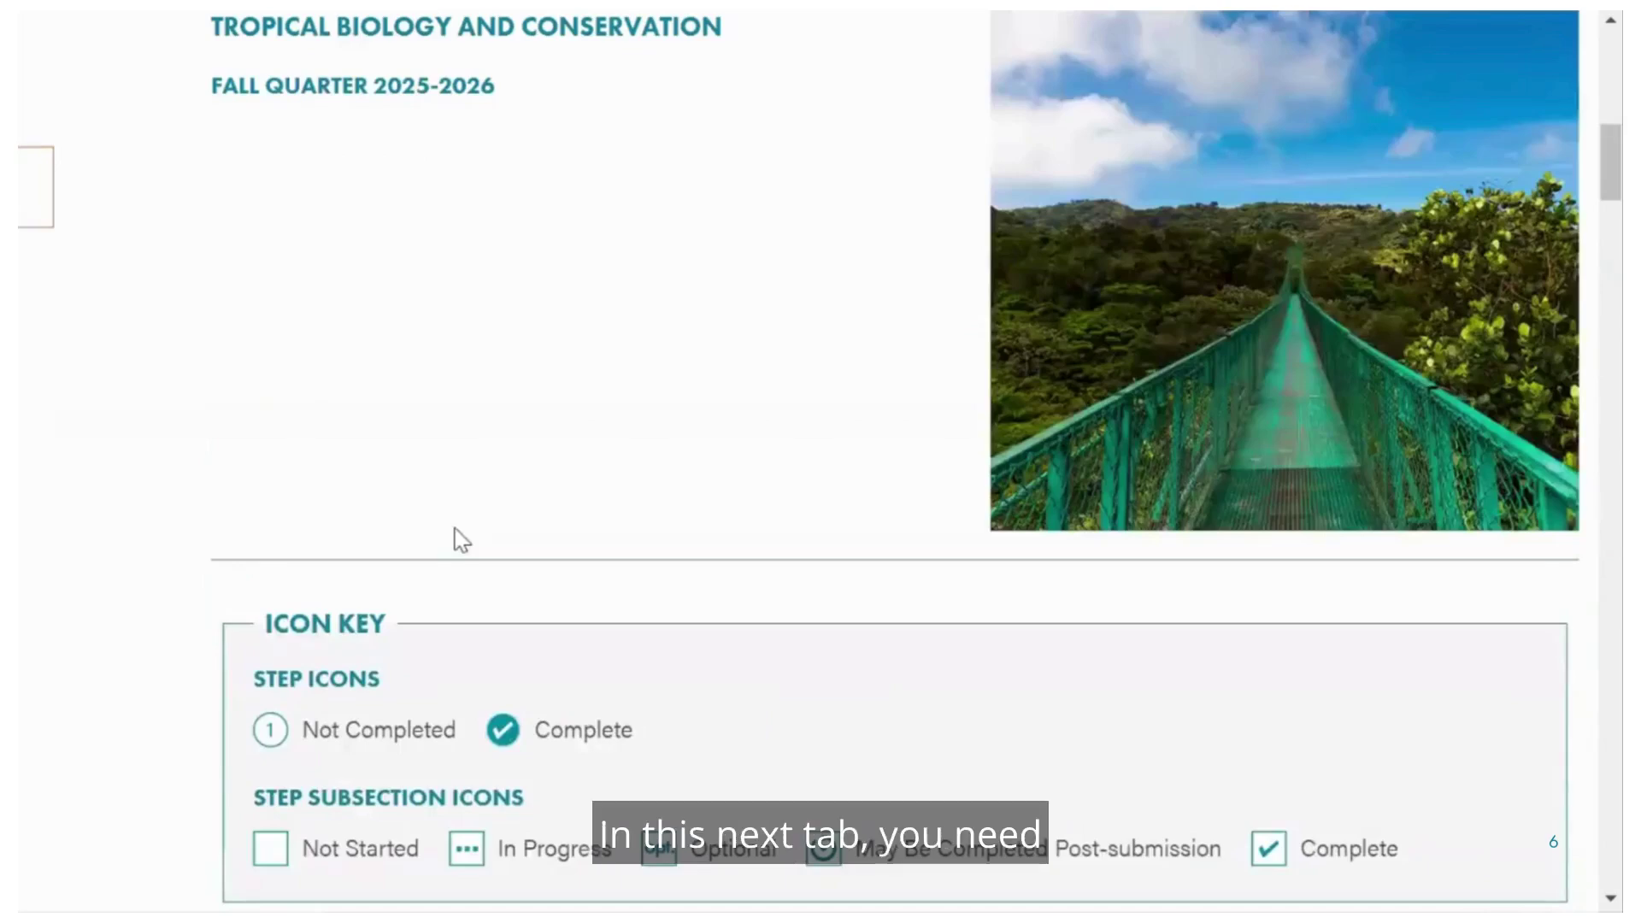
Step: In Academic Information, set the campus at time of application to UC Davis, the college to College Of Engineering and the major to Civil Engineering
scroll(457, 539, "down", 3)
scroll(461, 539, "down", 1)
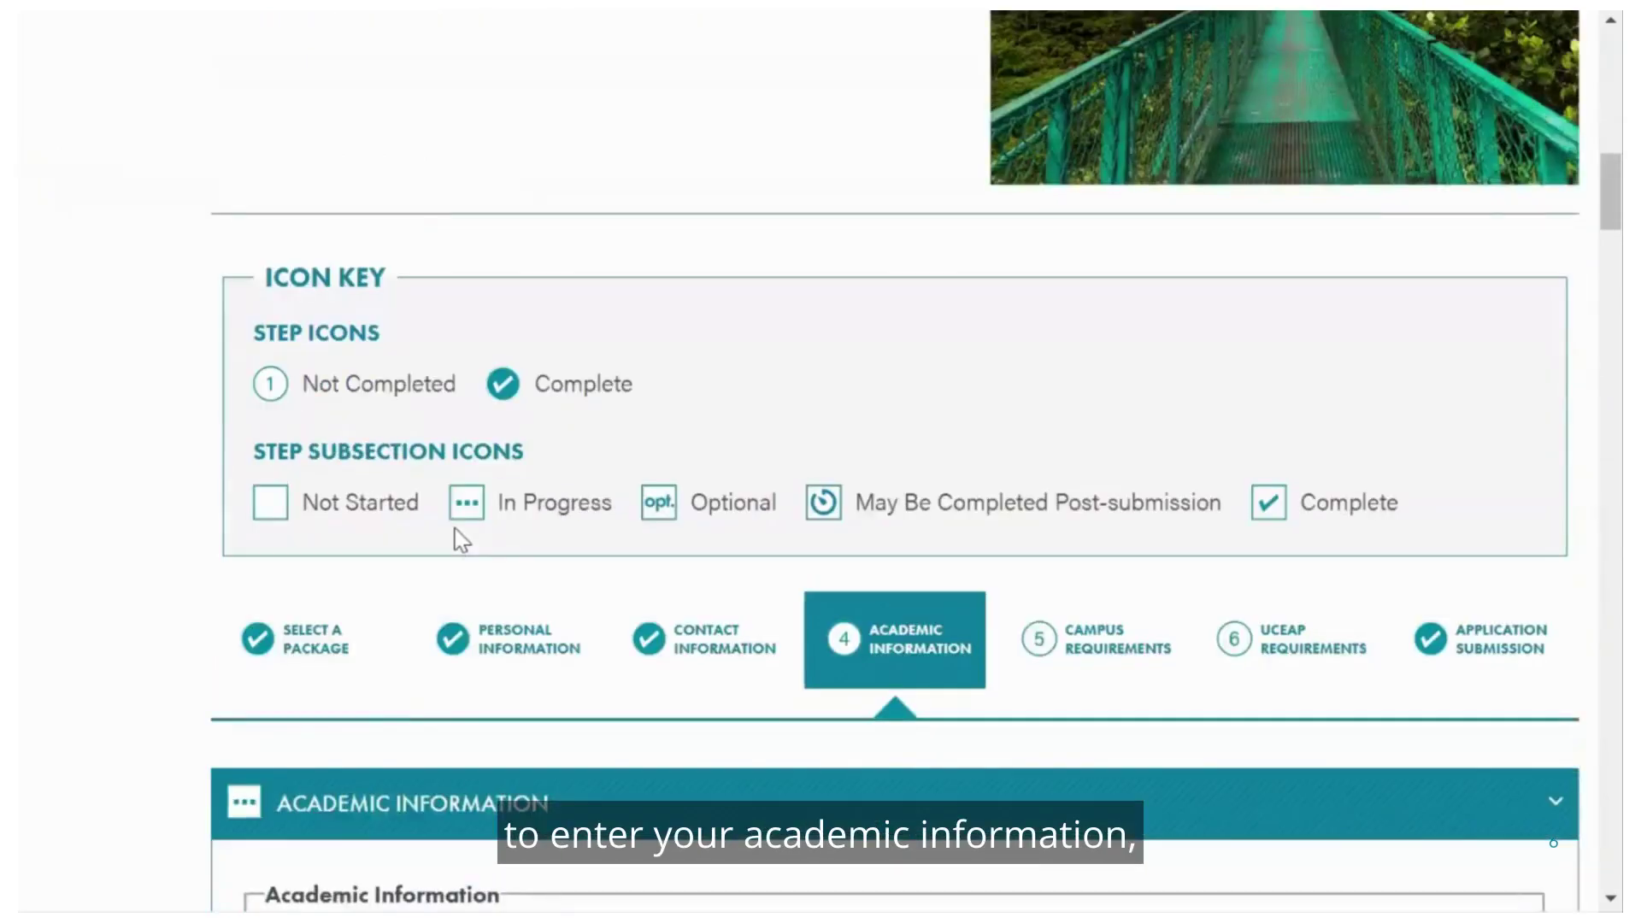
scroll(462, 540, "down", 2)
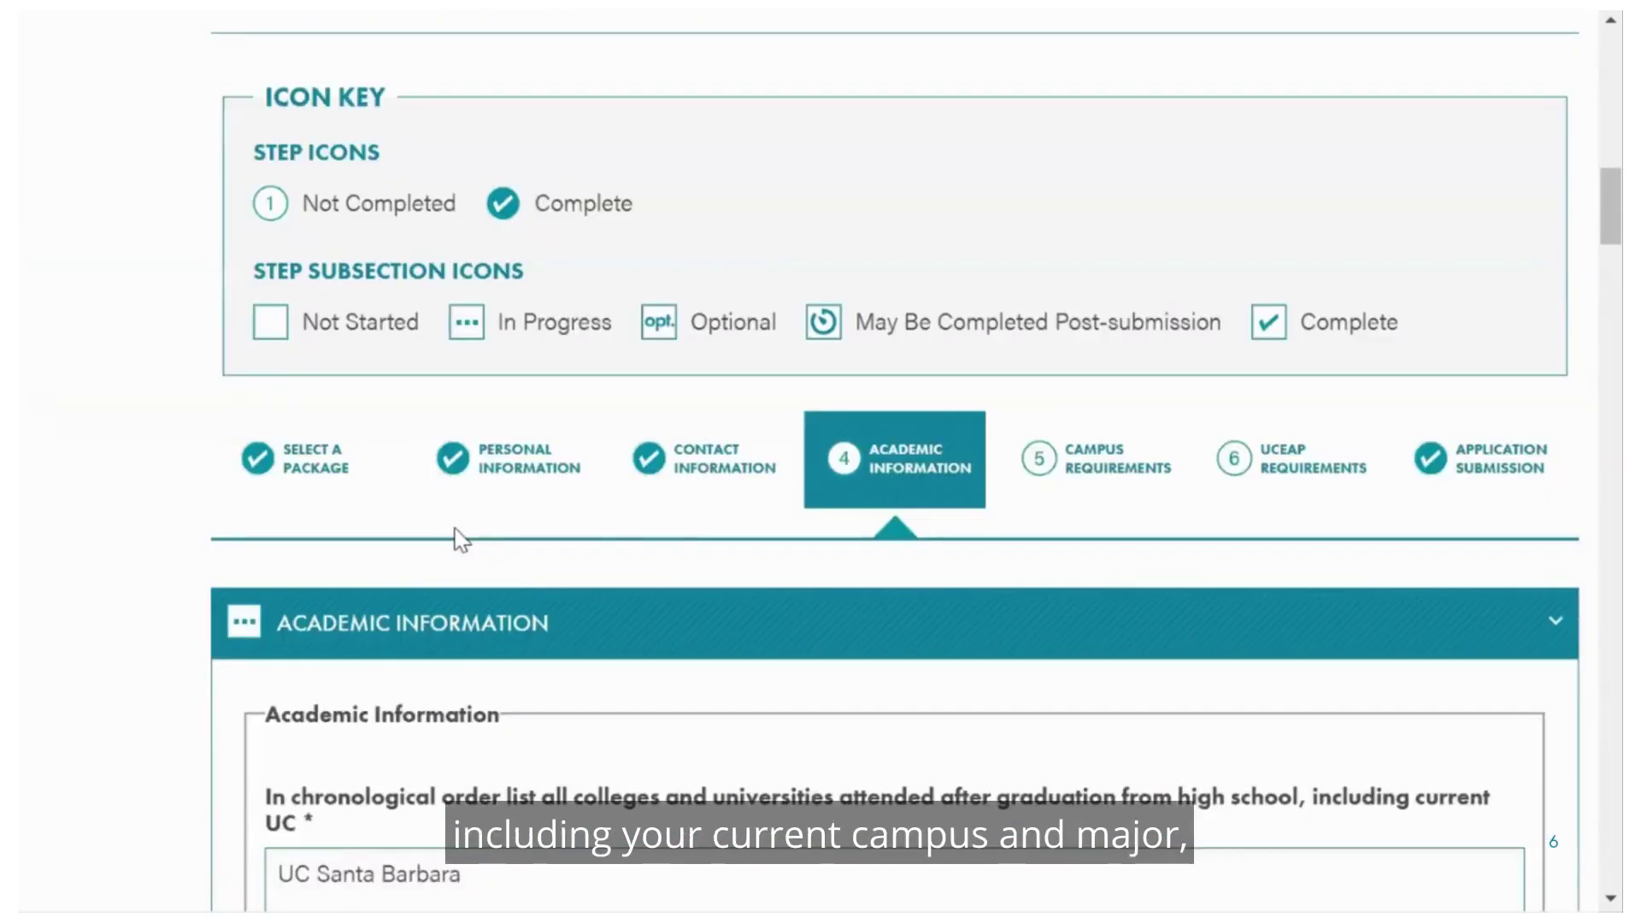
scroll(462, 540, "down", 4)
scroll(462, 540, "down", 1)
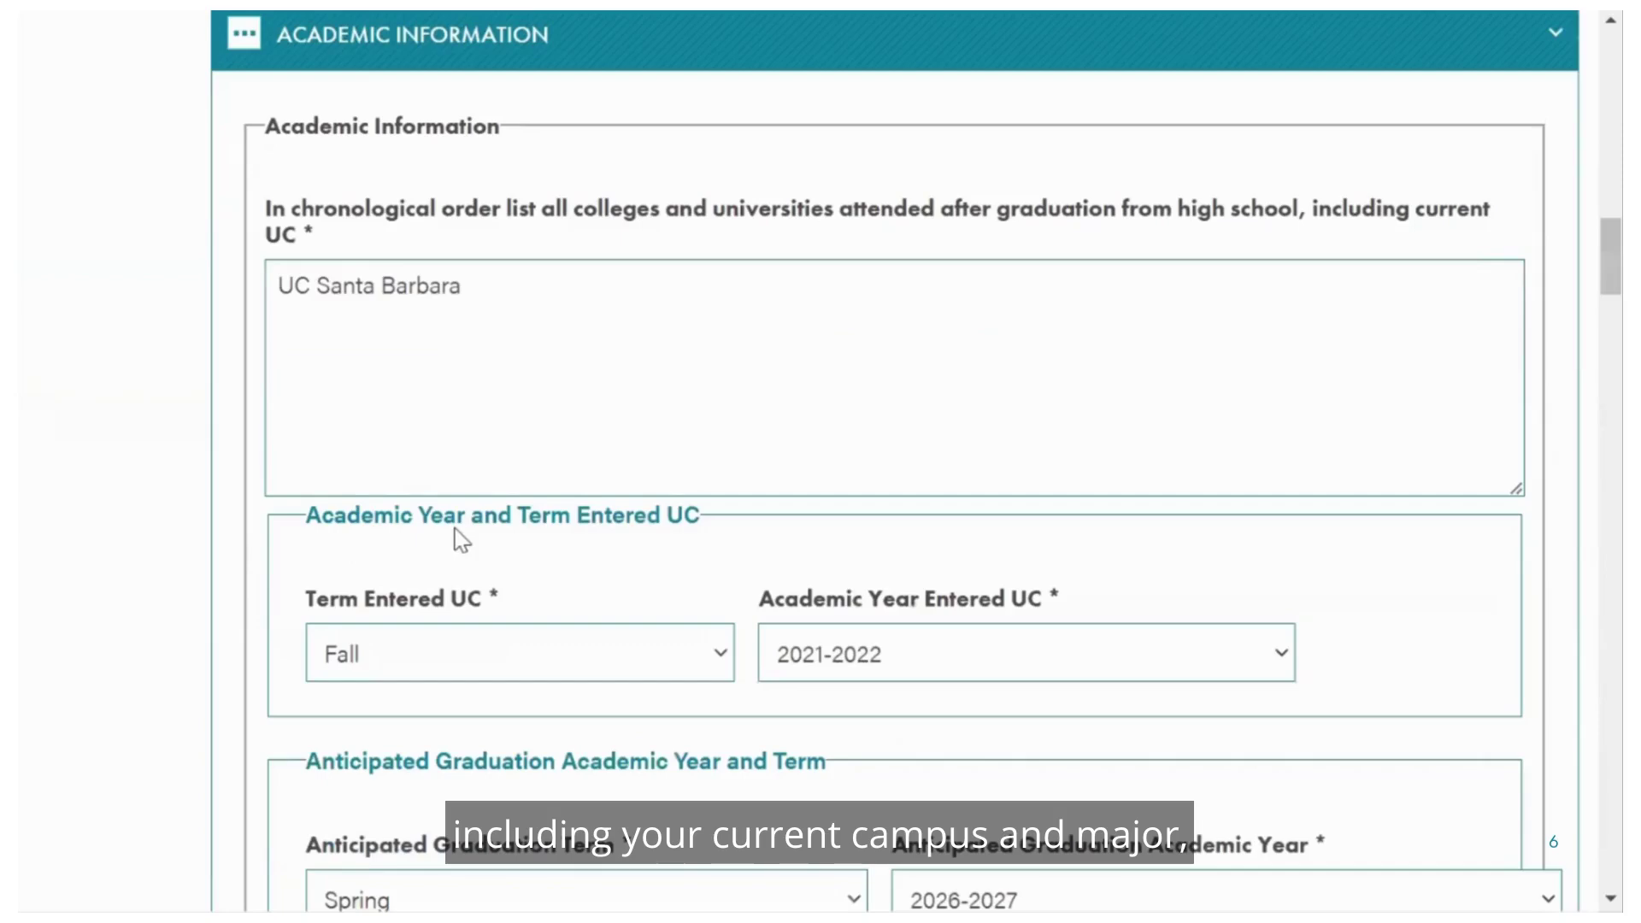
scroll(461, 540, "down", 10)
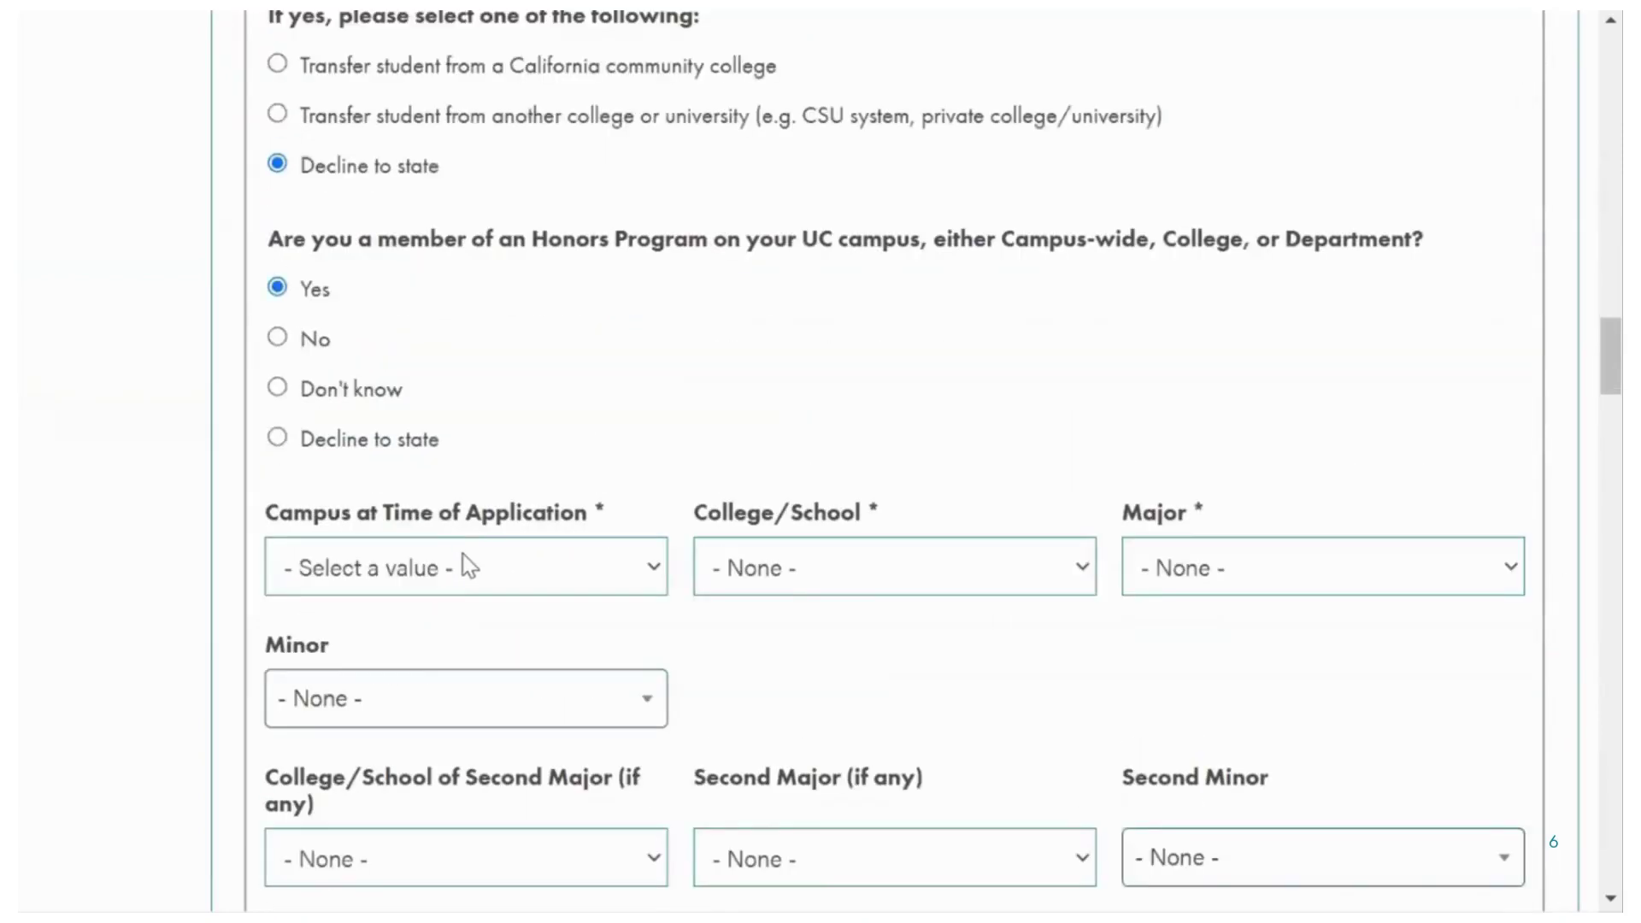
left_click(464, 555)
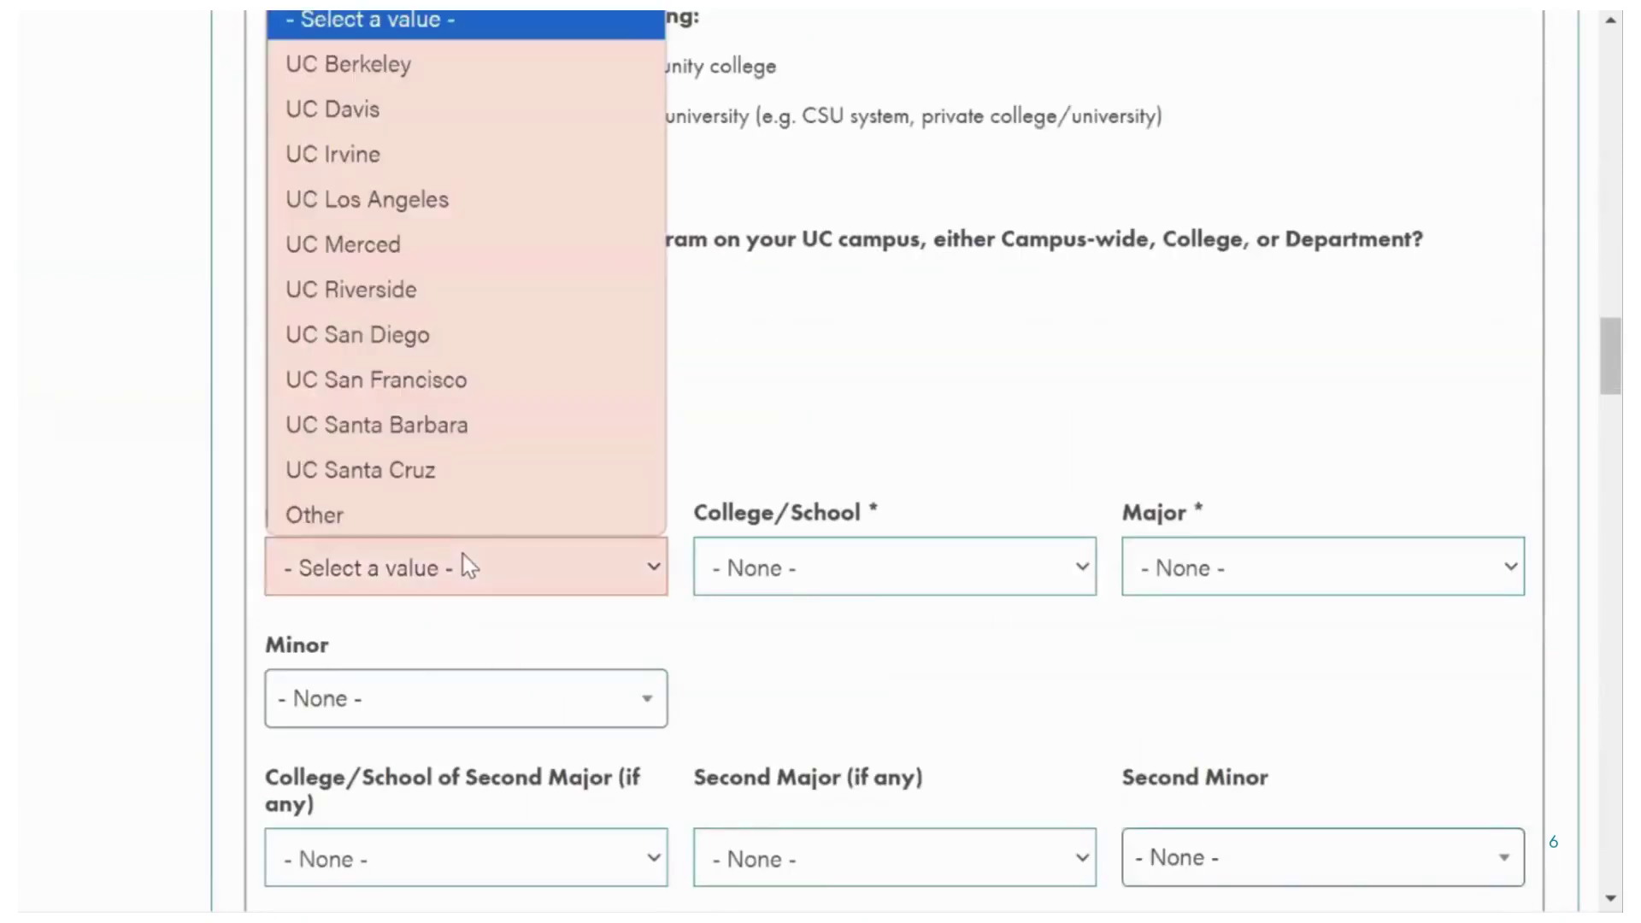
left_click(389, 115)
left_click(769, 584)
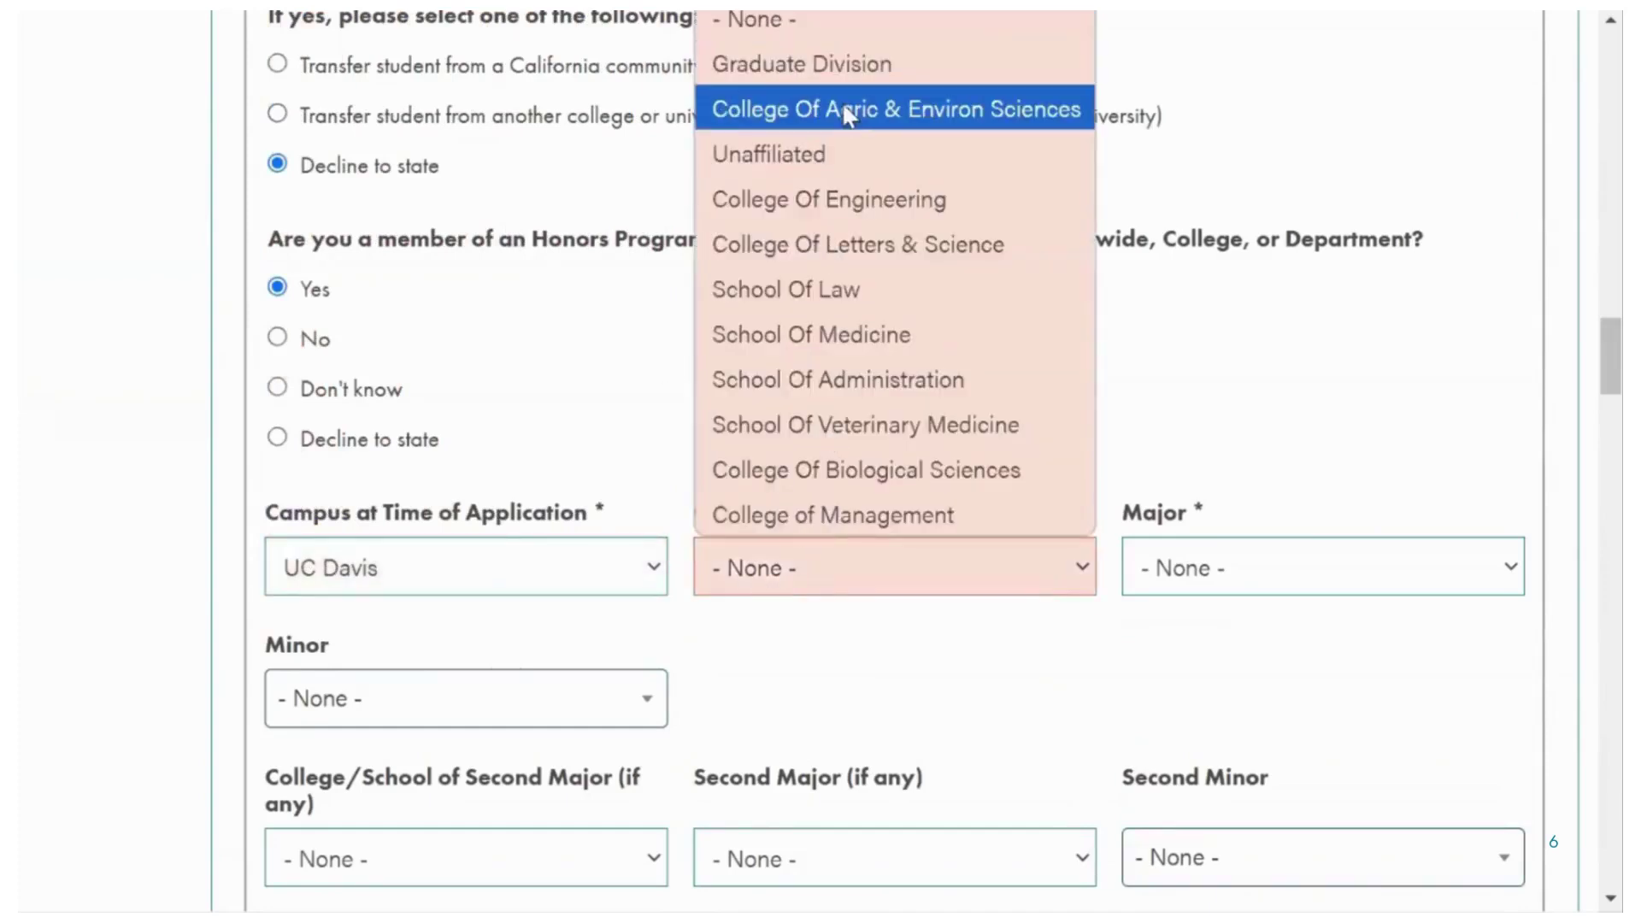
left_click(834, 199)
left_click(1291, 568)
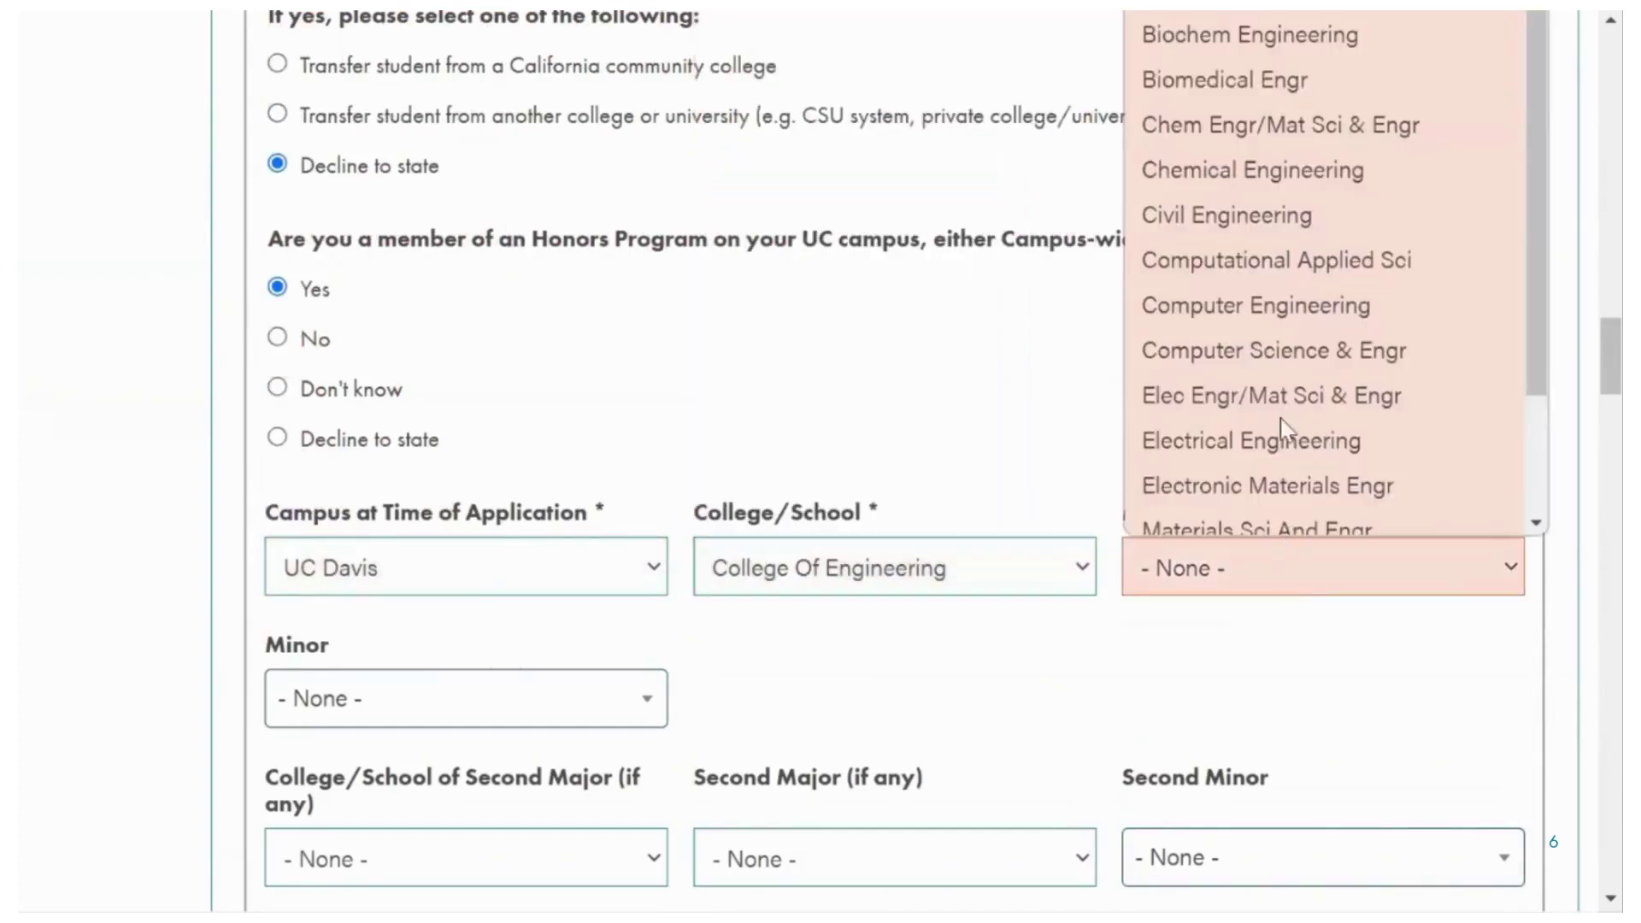
left_click(1260, 192)
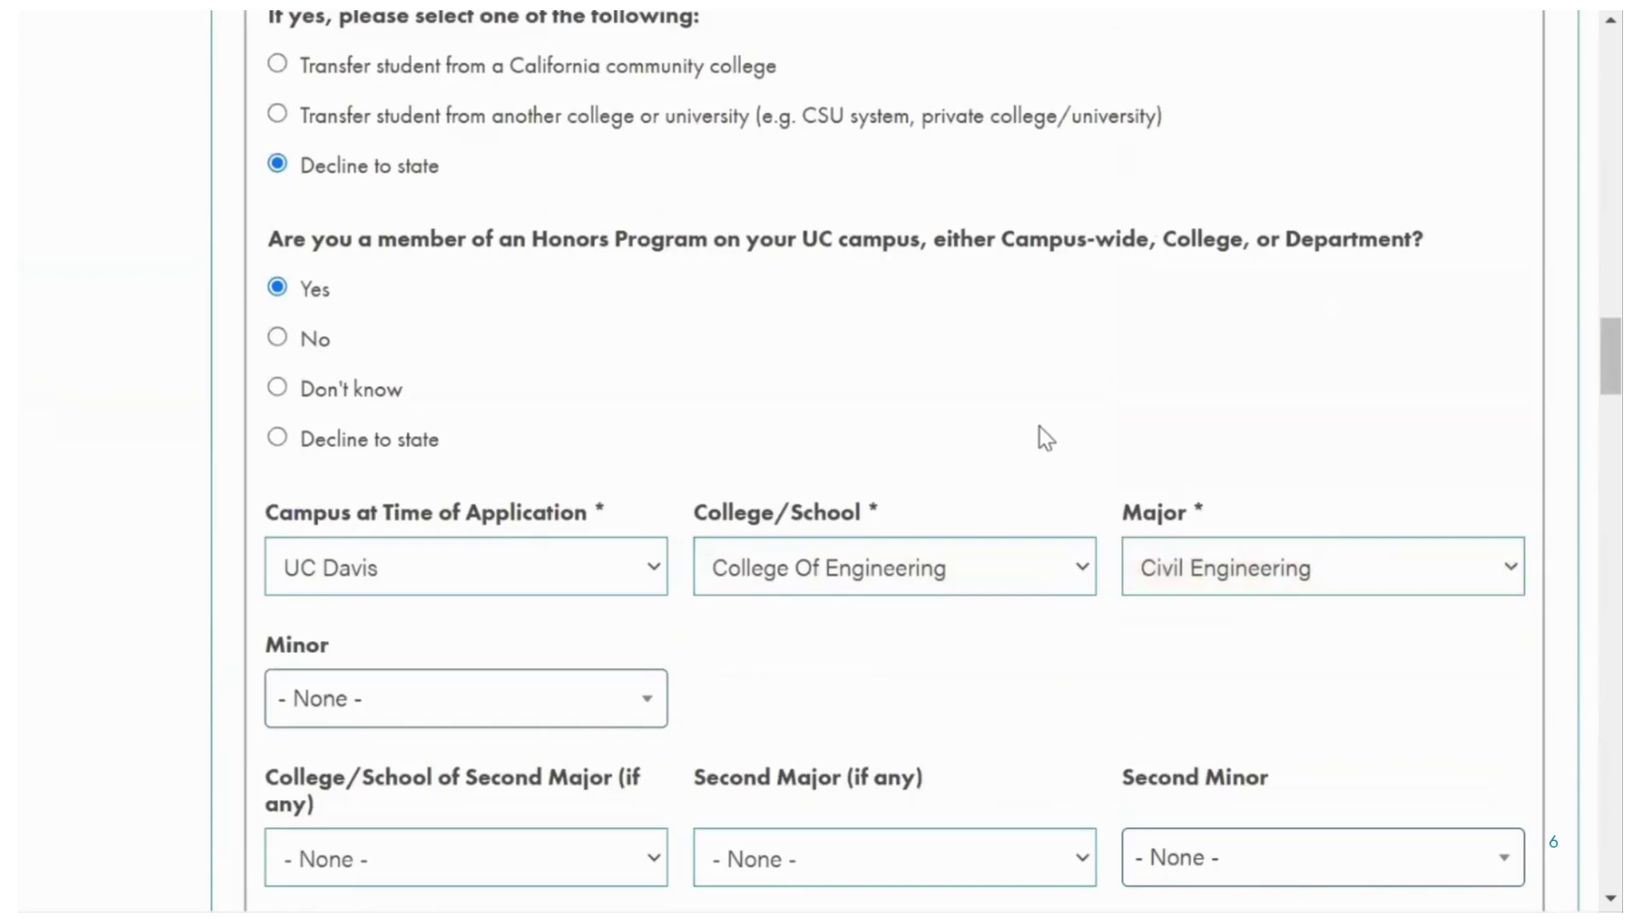
Step: Review the Transfer and Enrollment Information questions and collapse that section
scroll(1039, 427, "down", 10)
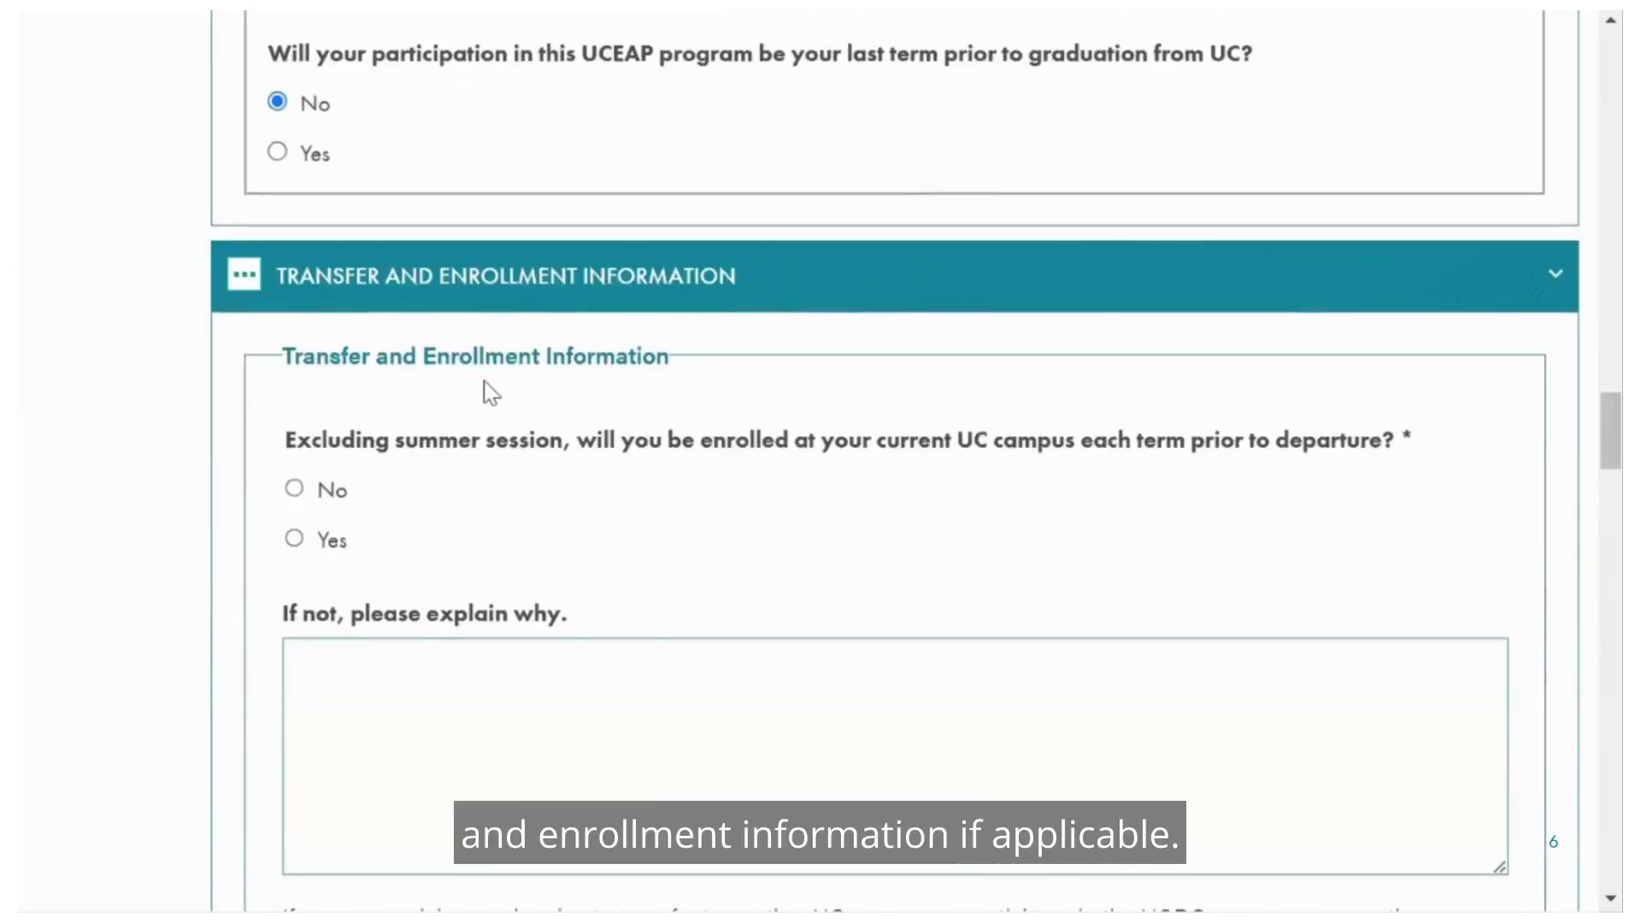
scroll(490, 393, "down", 4)
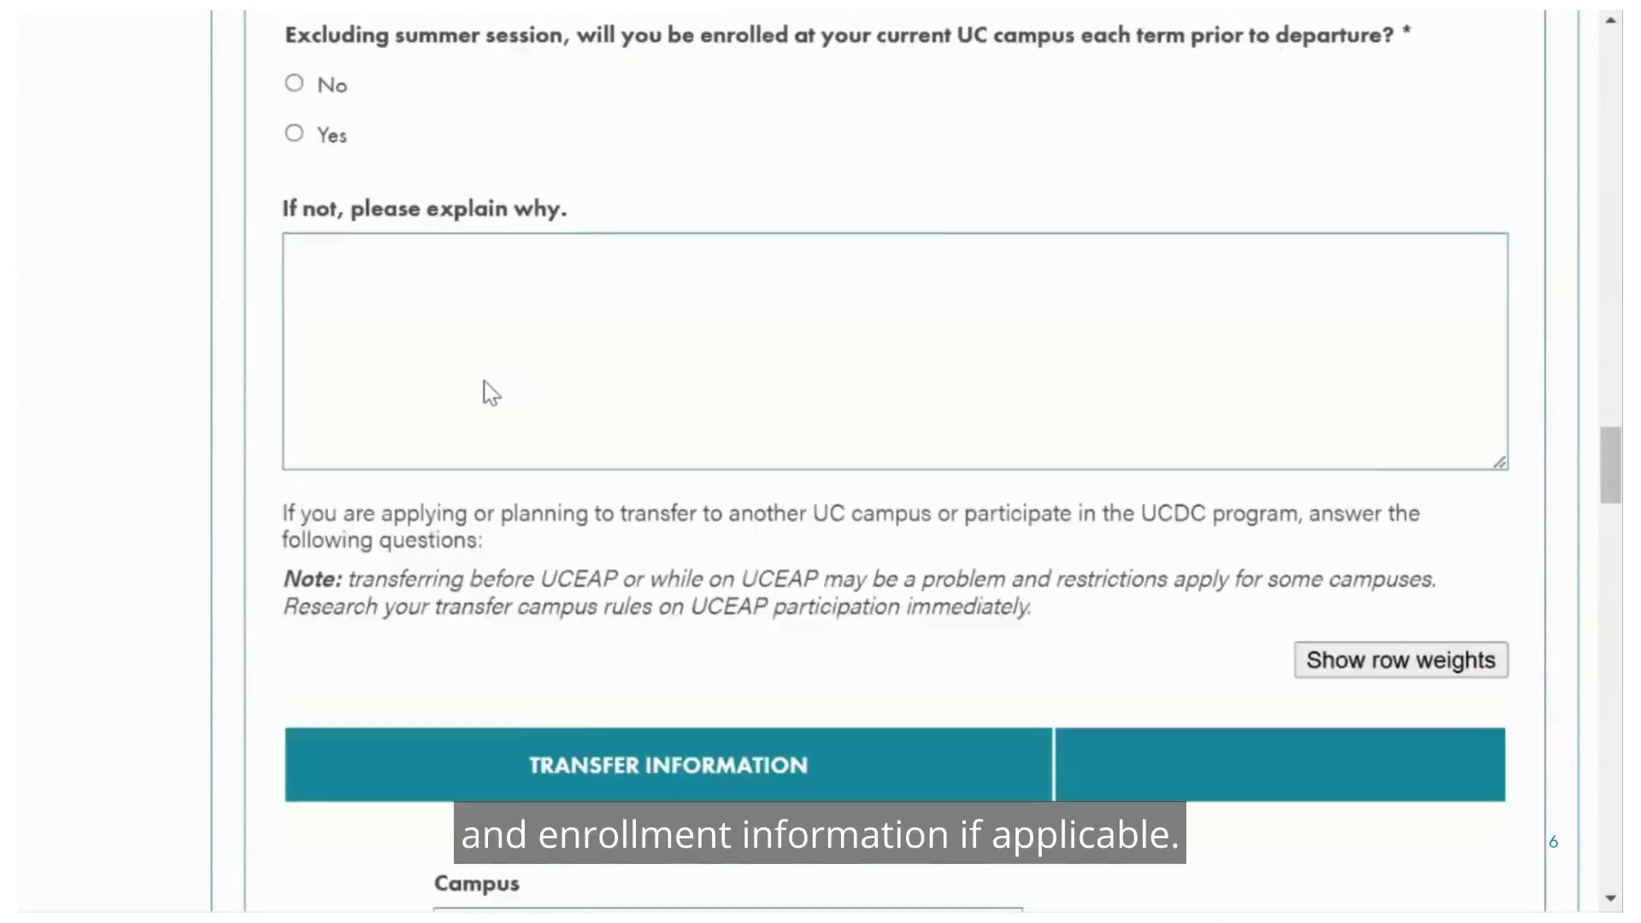
scroll(487, 392, "up", 2)
left_click(612, 154)
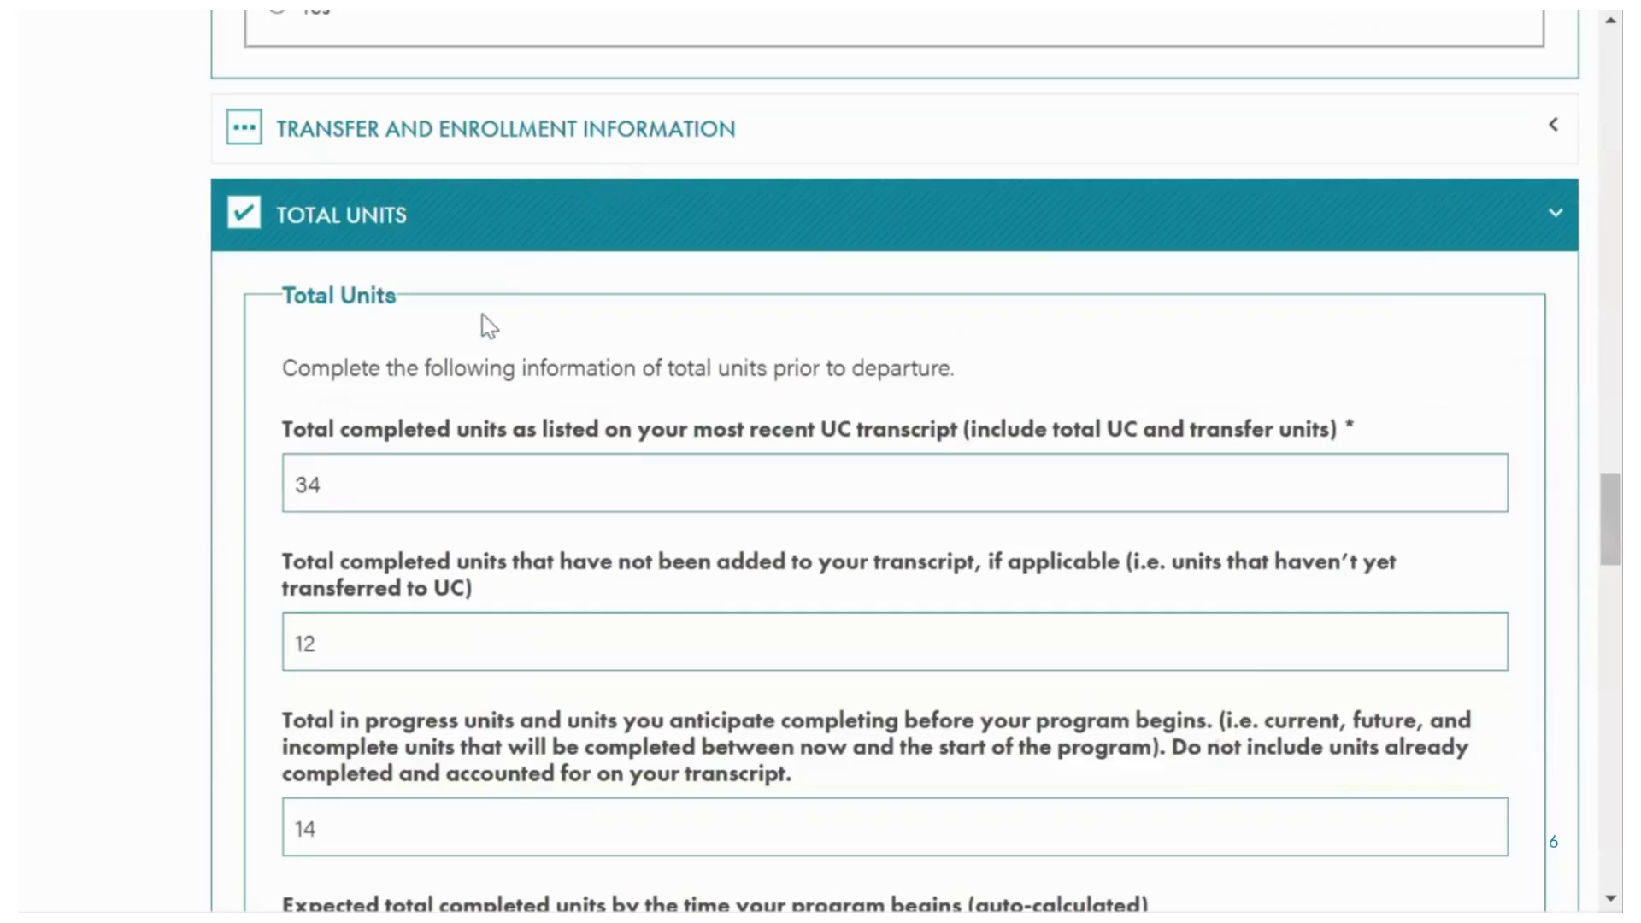
Step: Review the Total Units entries and class level while abroad, and save the Academic Information step to continue
scroll(483, 326, "down", 2)
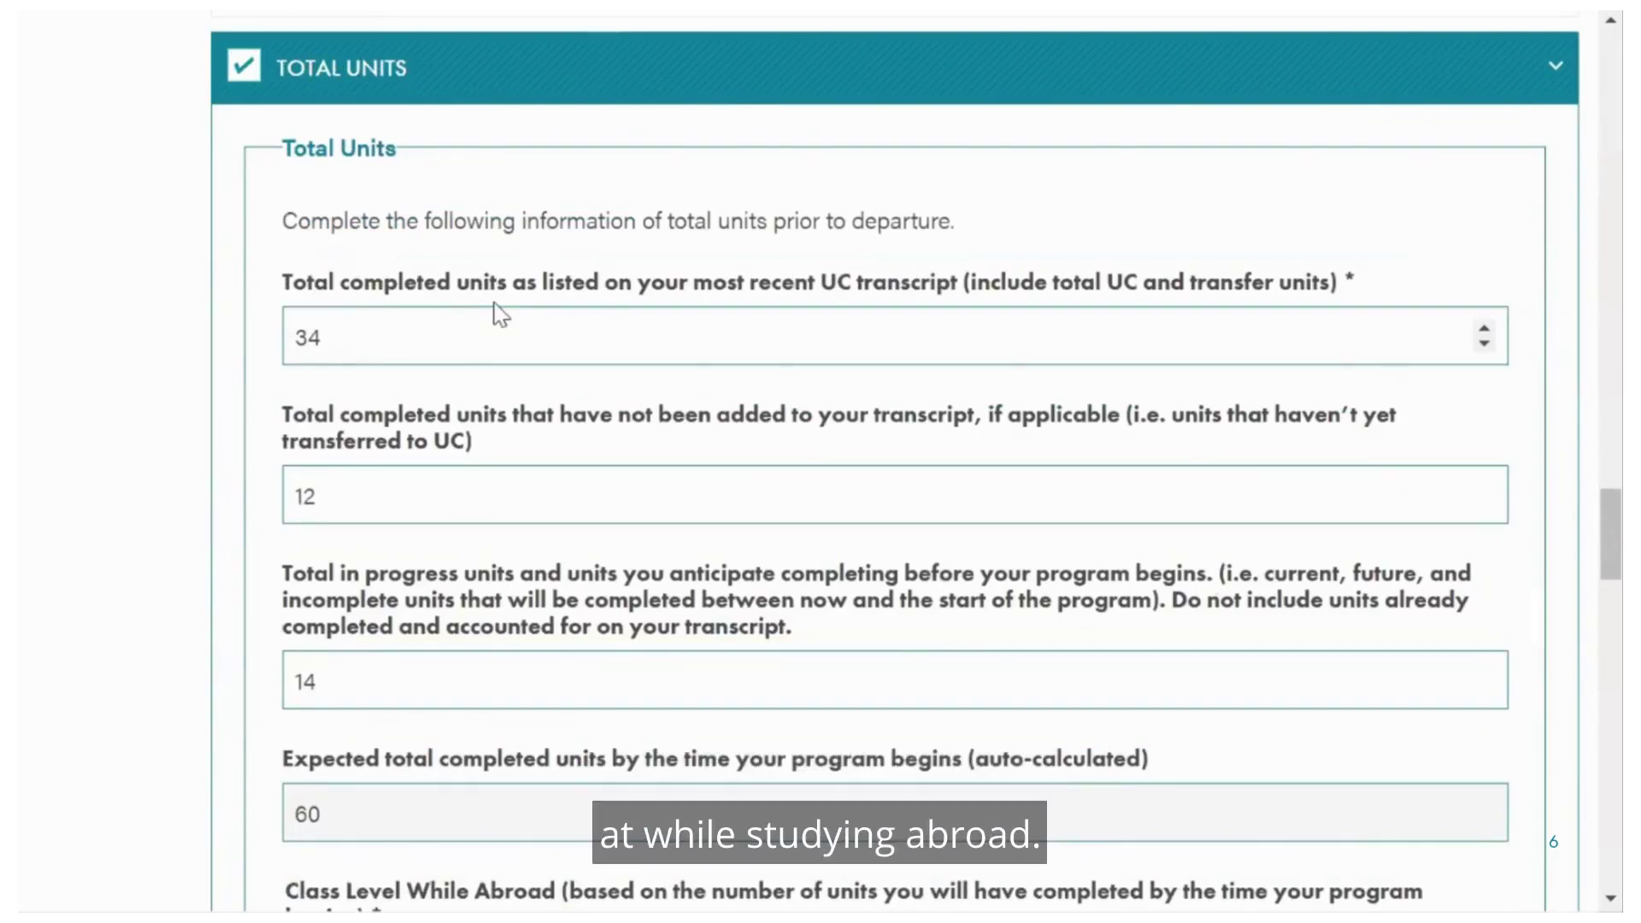
scroll(500, 314, "down", 7)
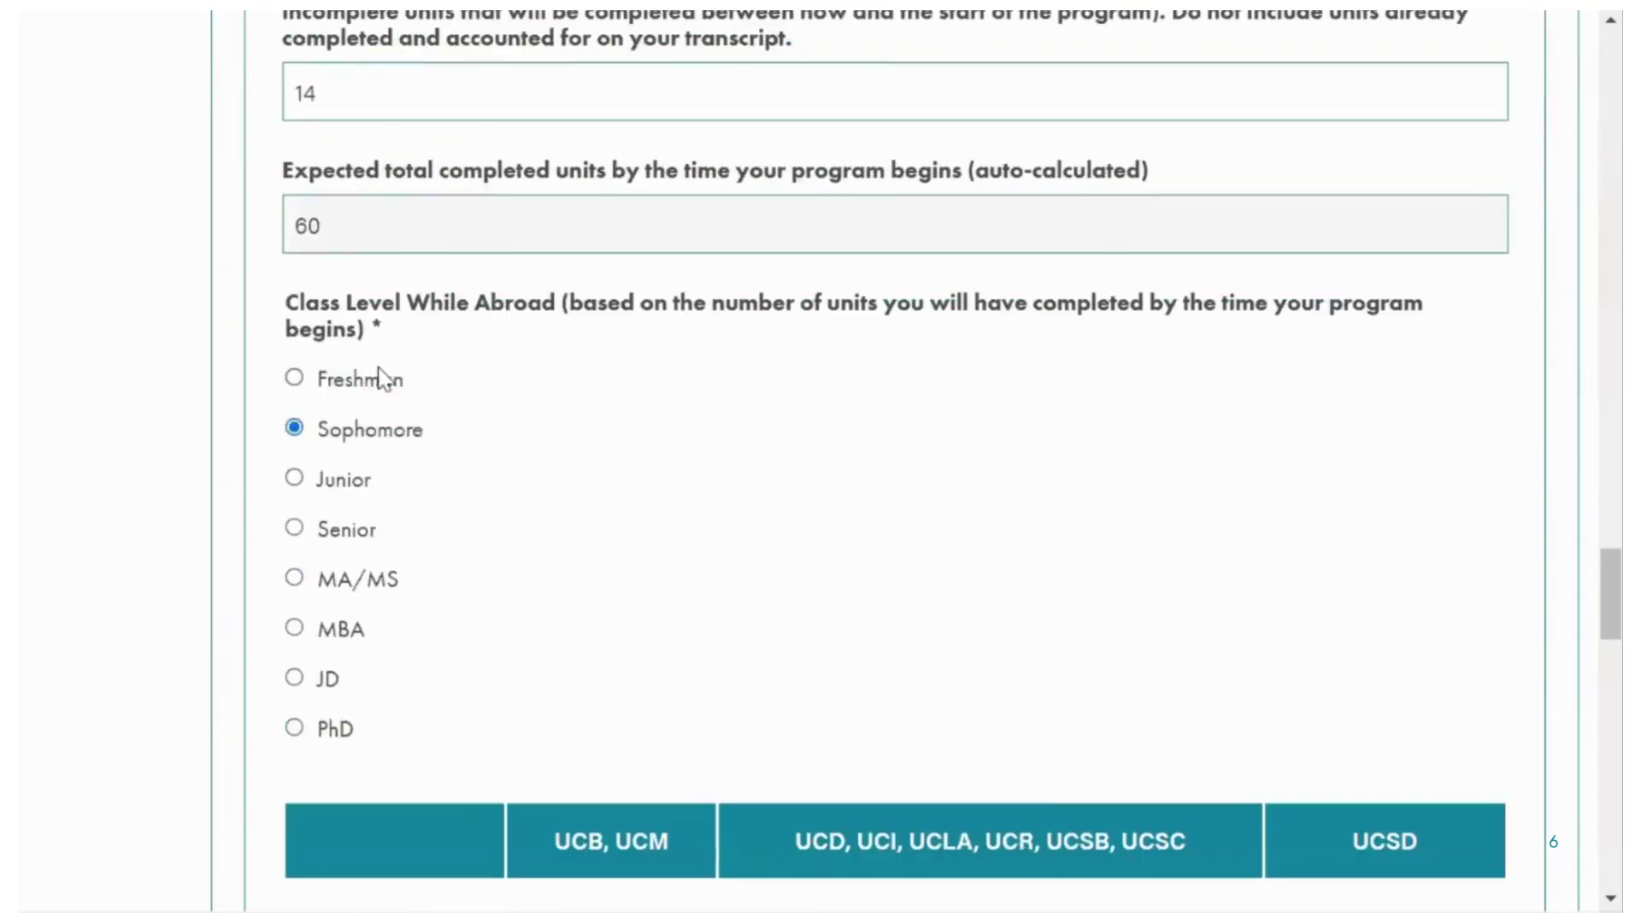
scroll(381, 377, "down", 9)
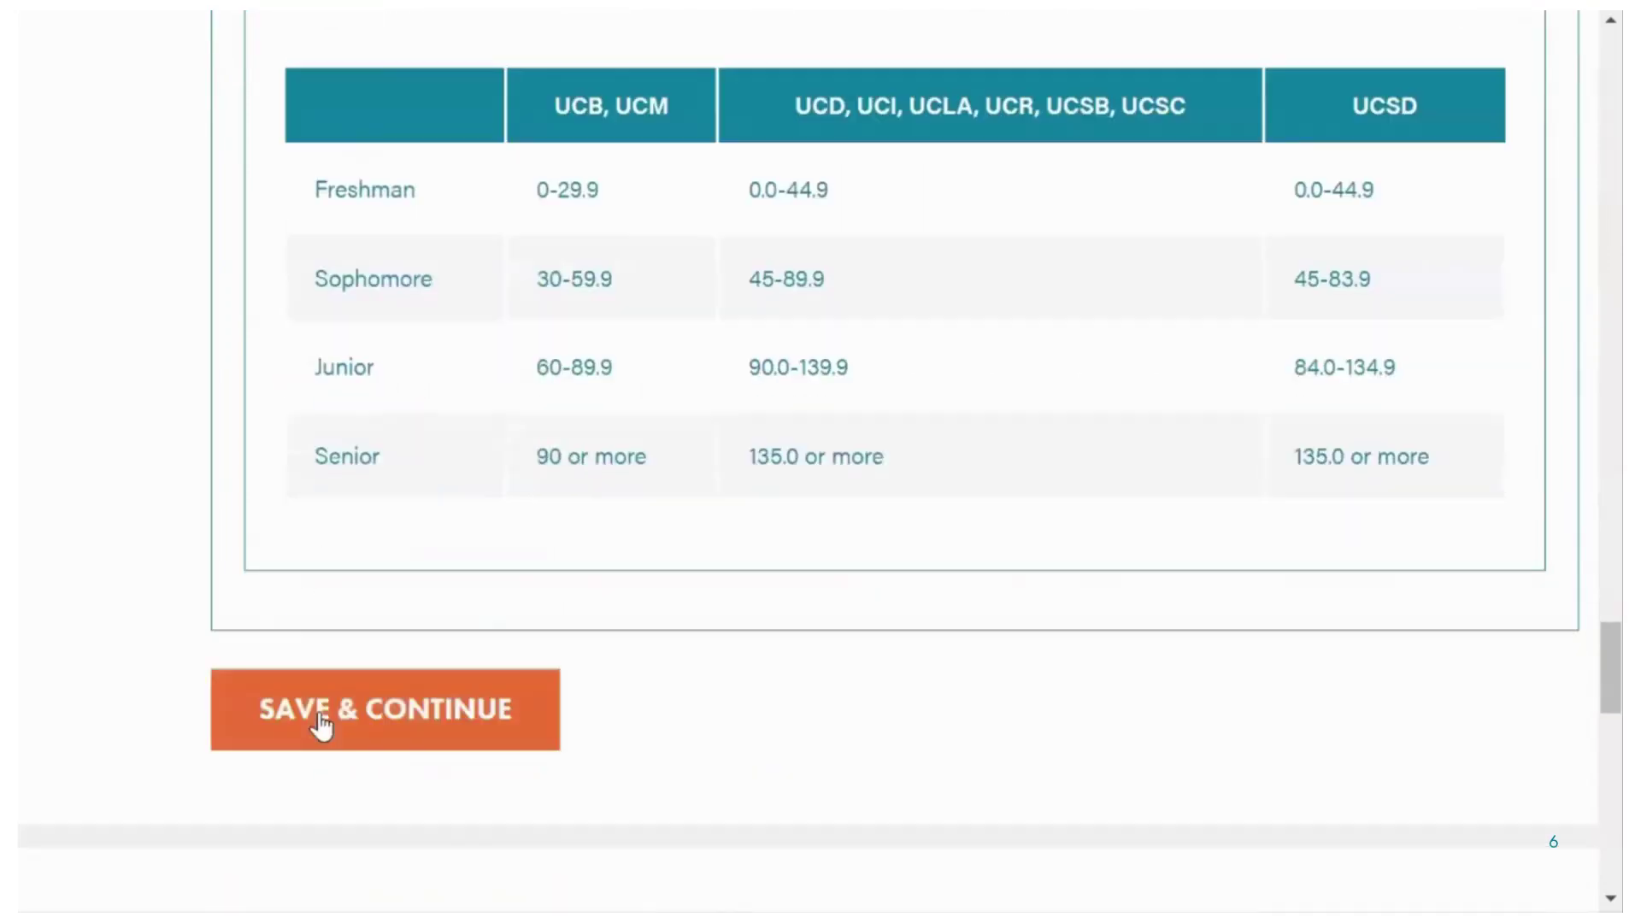
left_click(320, 725)
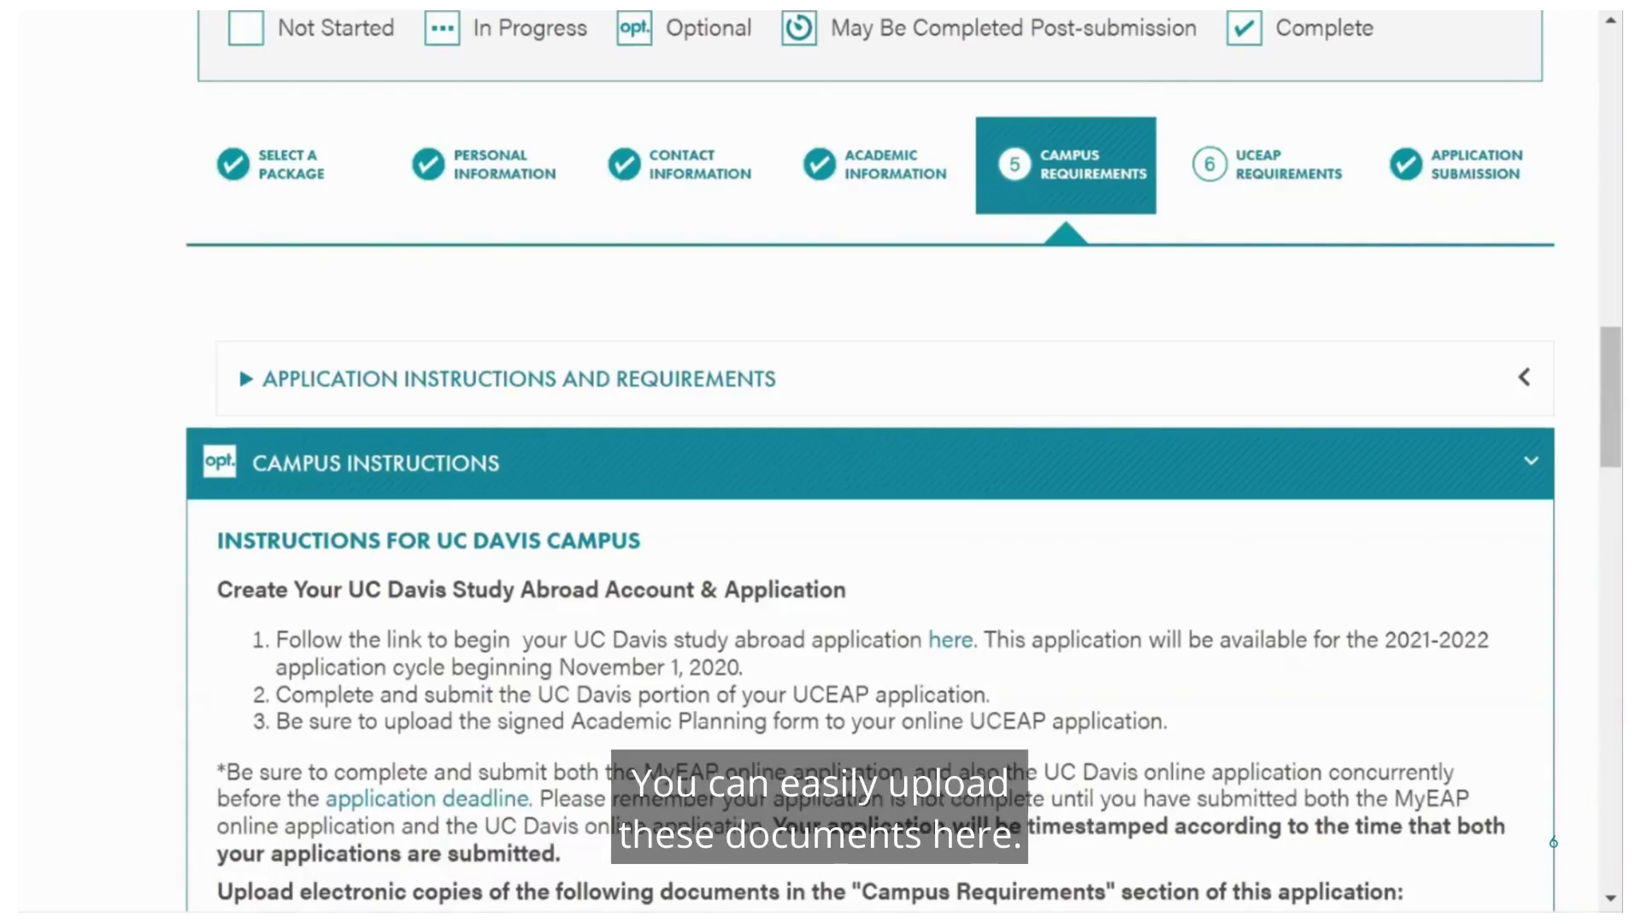
Step: Upload the Academic Planning Form PDF under Campus Requirements and save the step to continue
scroll(457, 498, "down", 10)
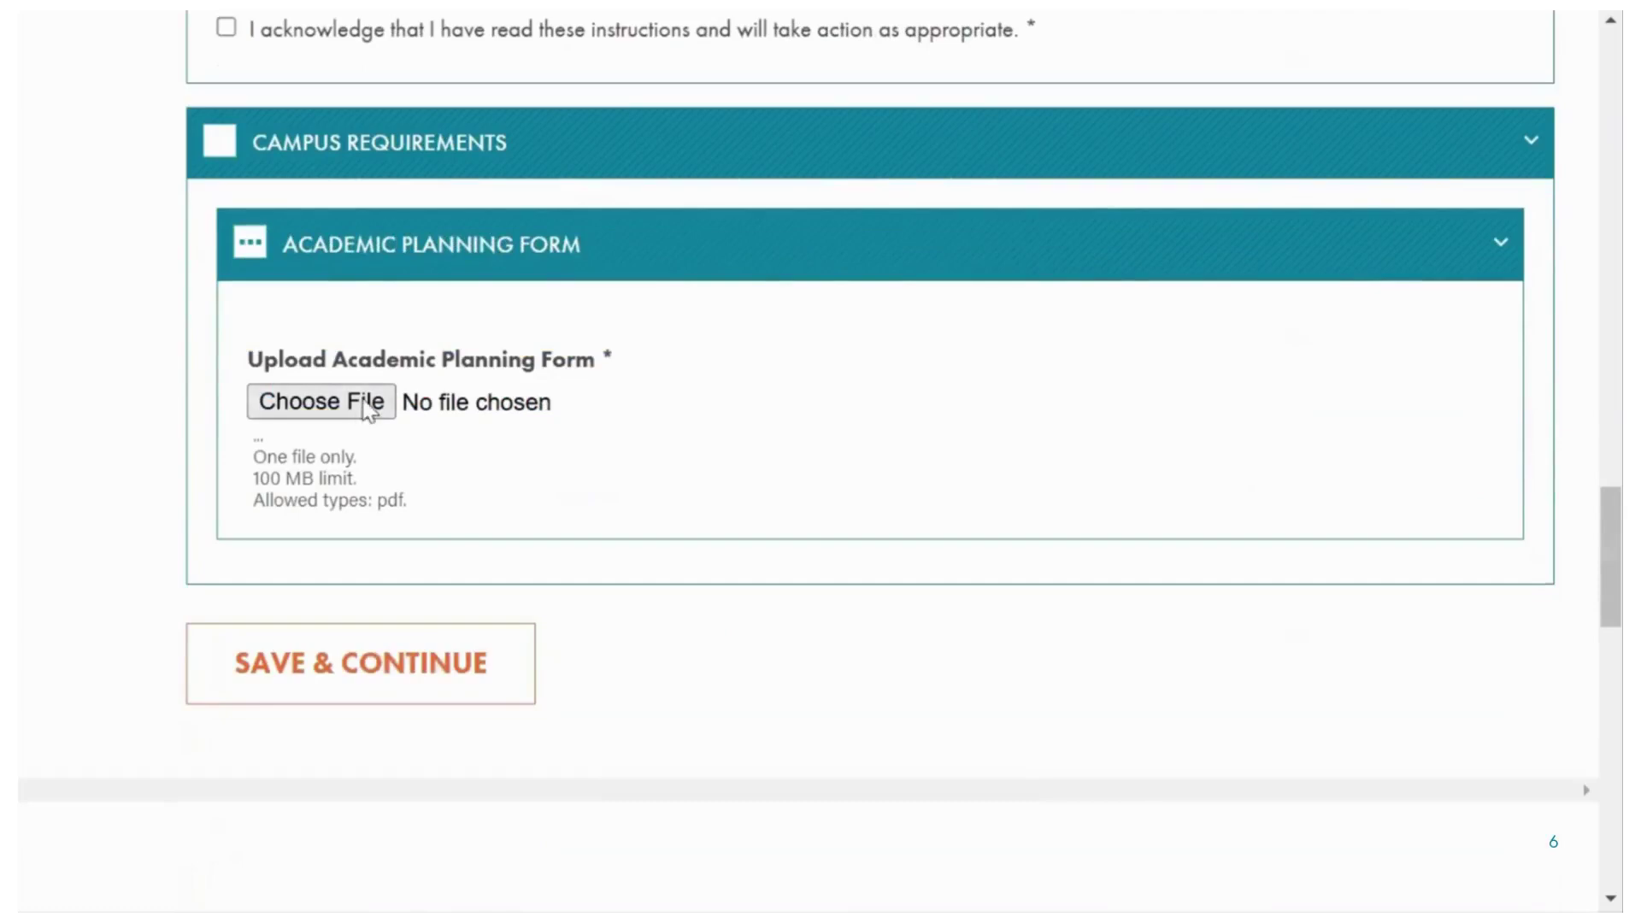
left_click(329, 408)
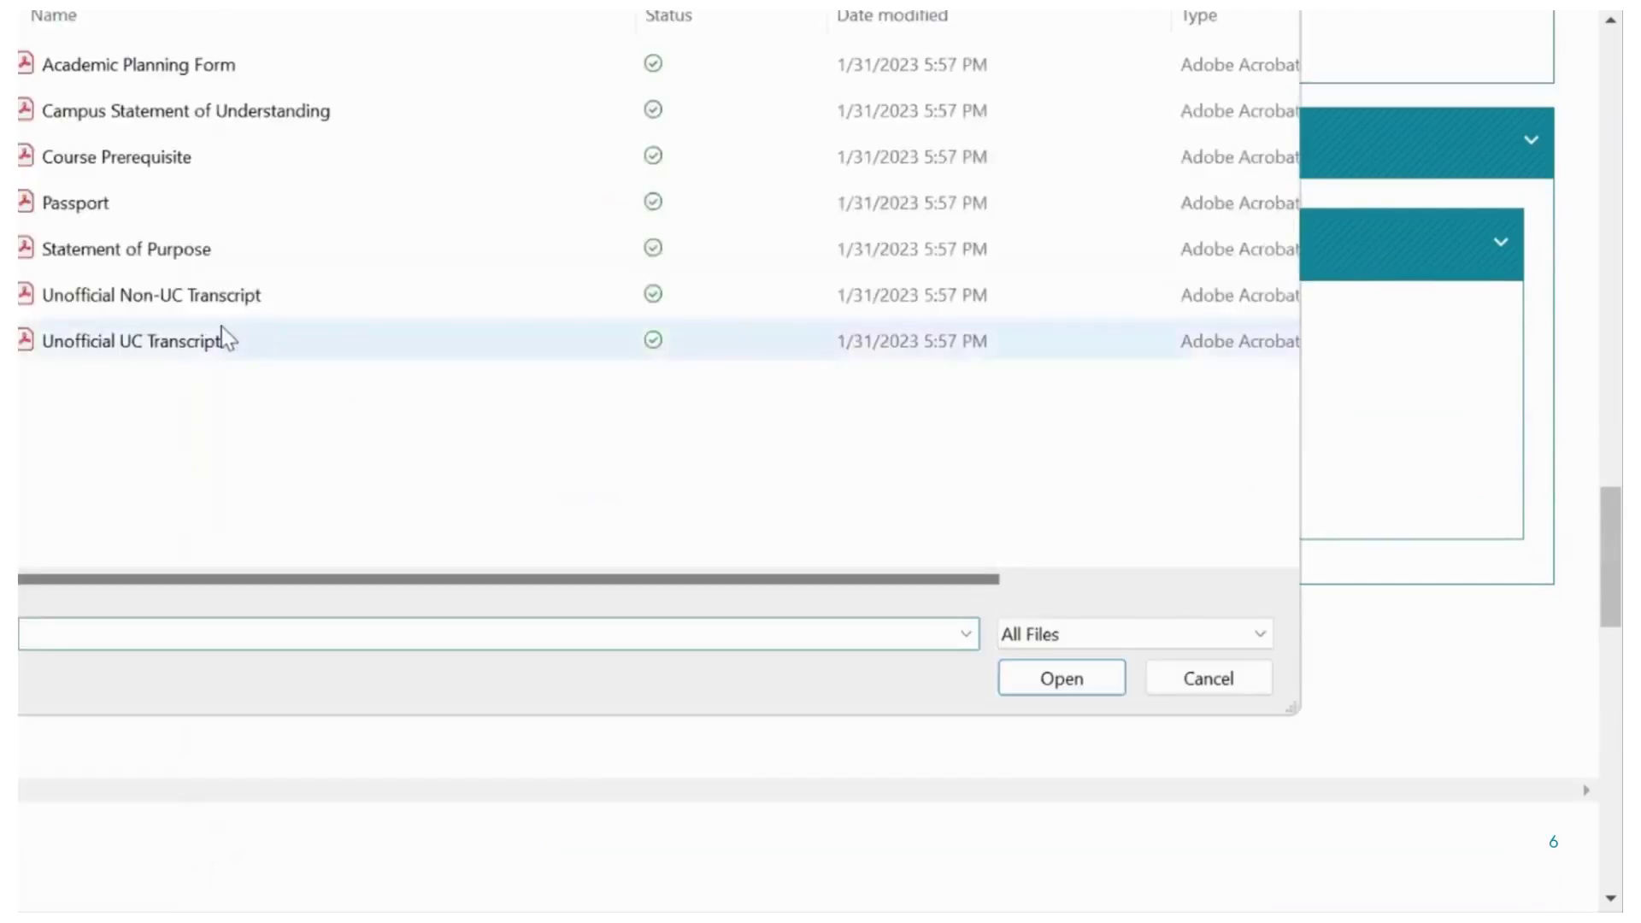
left_click(119, 67)
left_click(1041, 681)
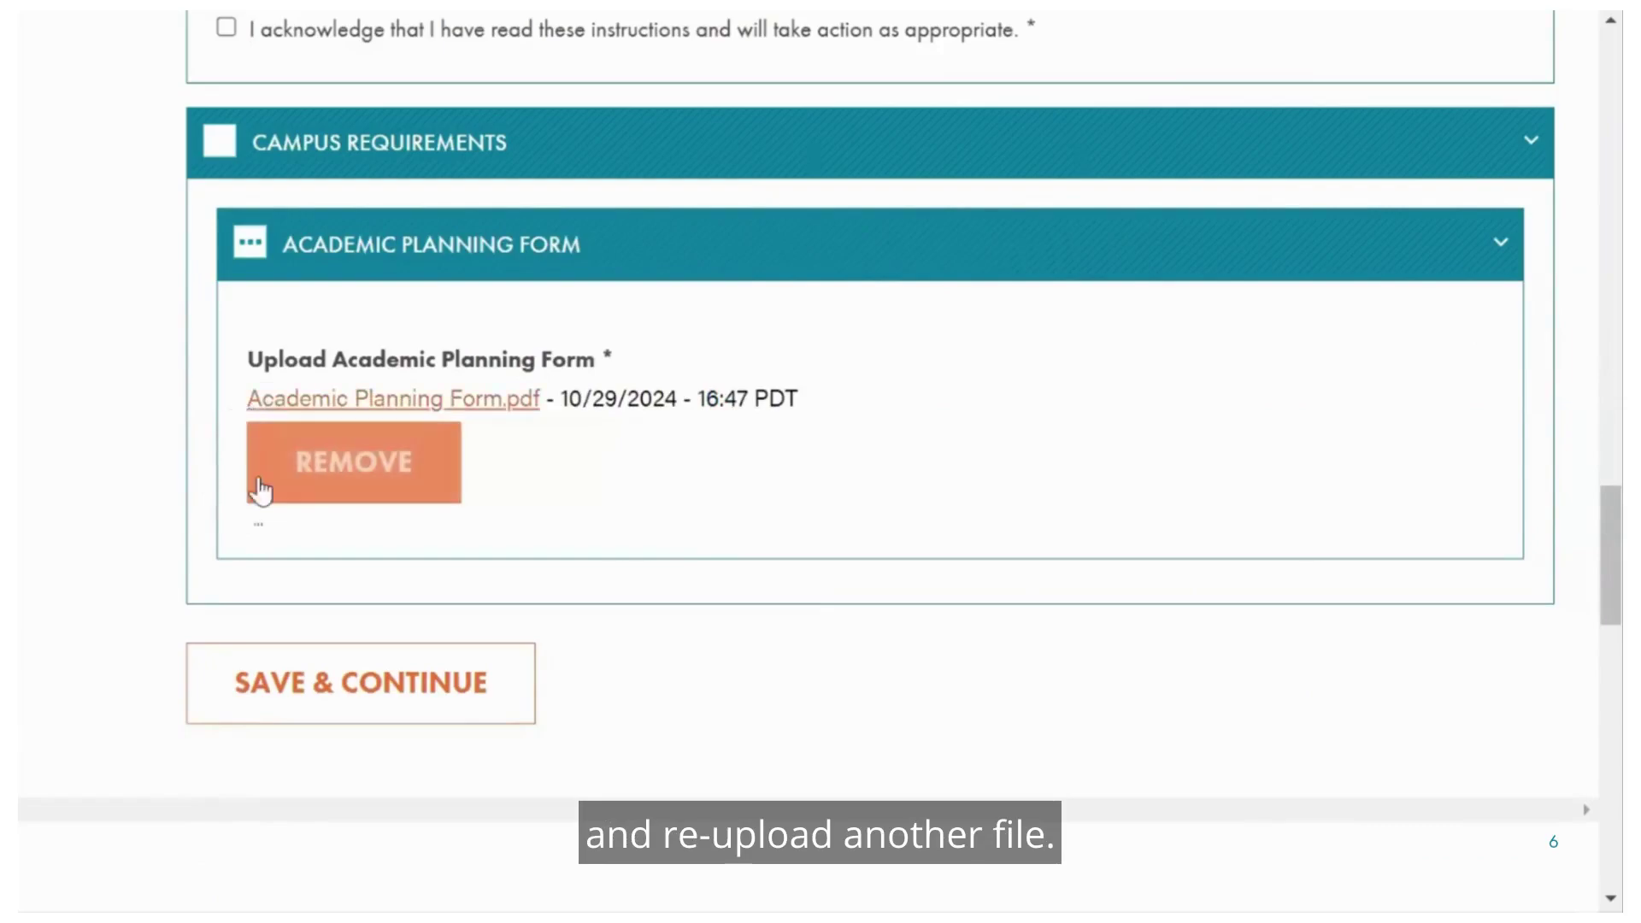
left_click(370, 707)
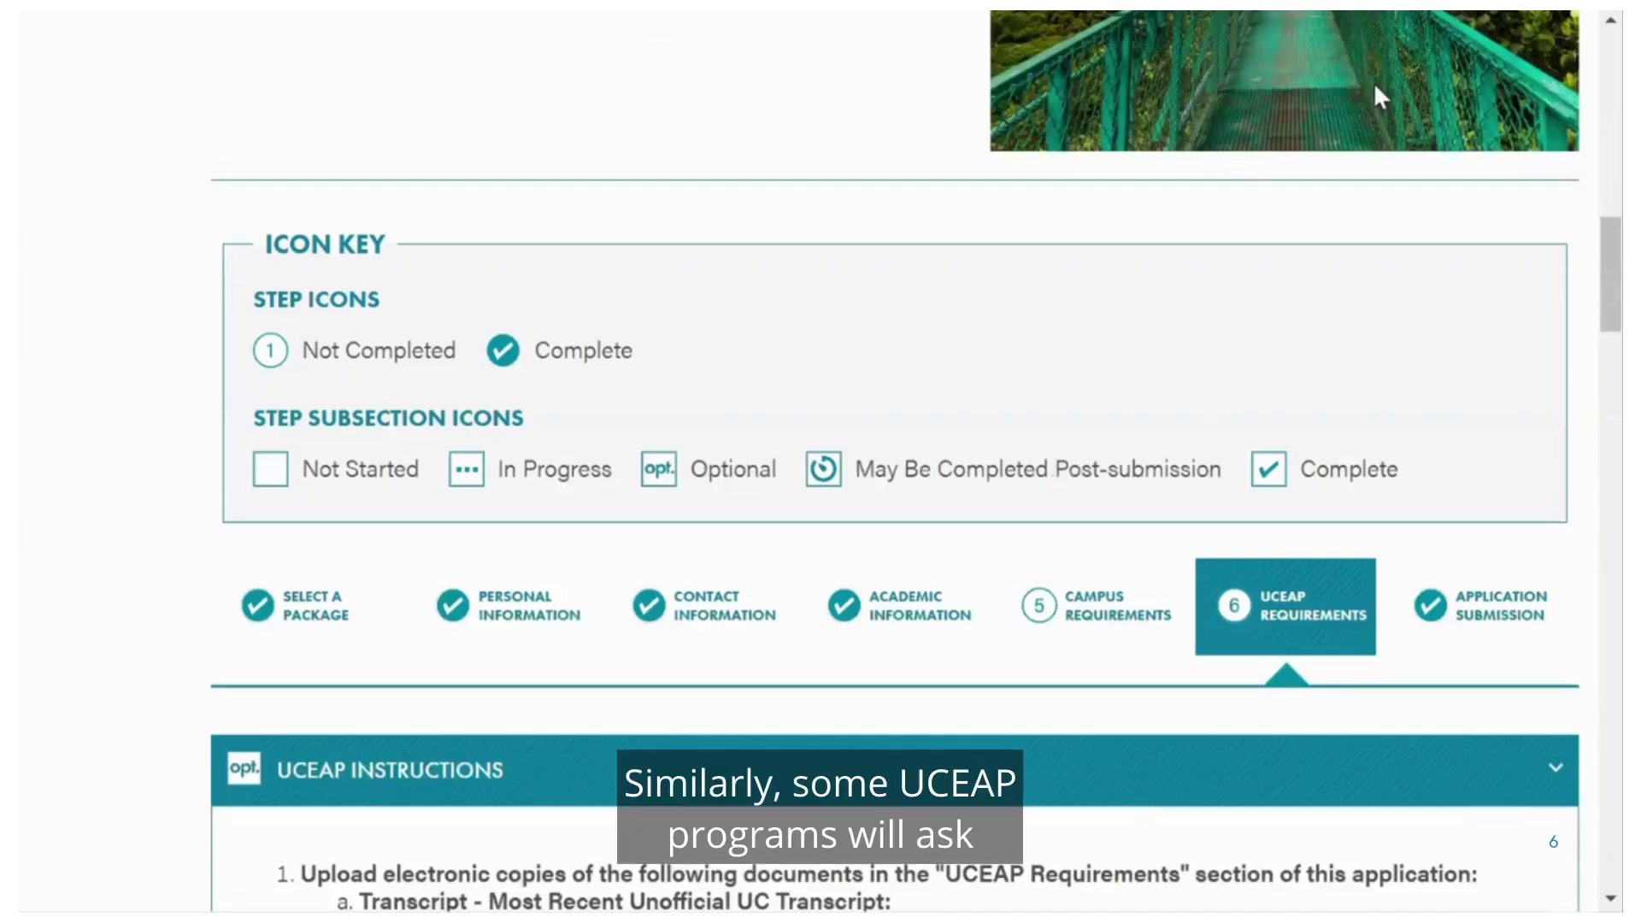
Step: Acknowledge having read the UCEAP instructions and save the UCEAP Requirements step to continue
scroll(1373, 82, "down", 5)
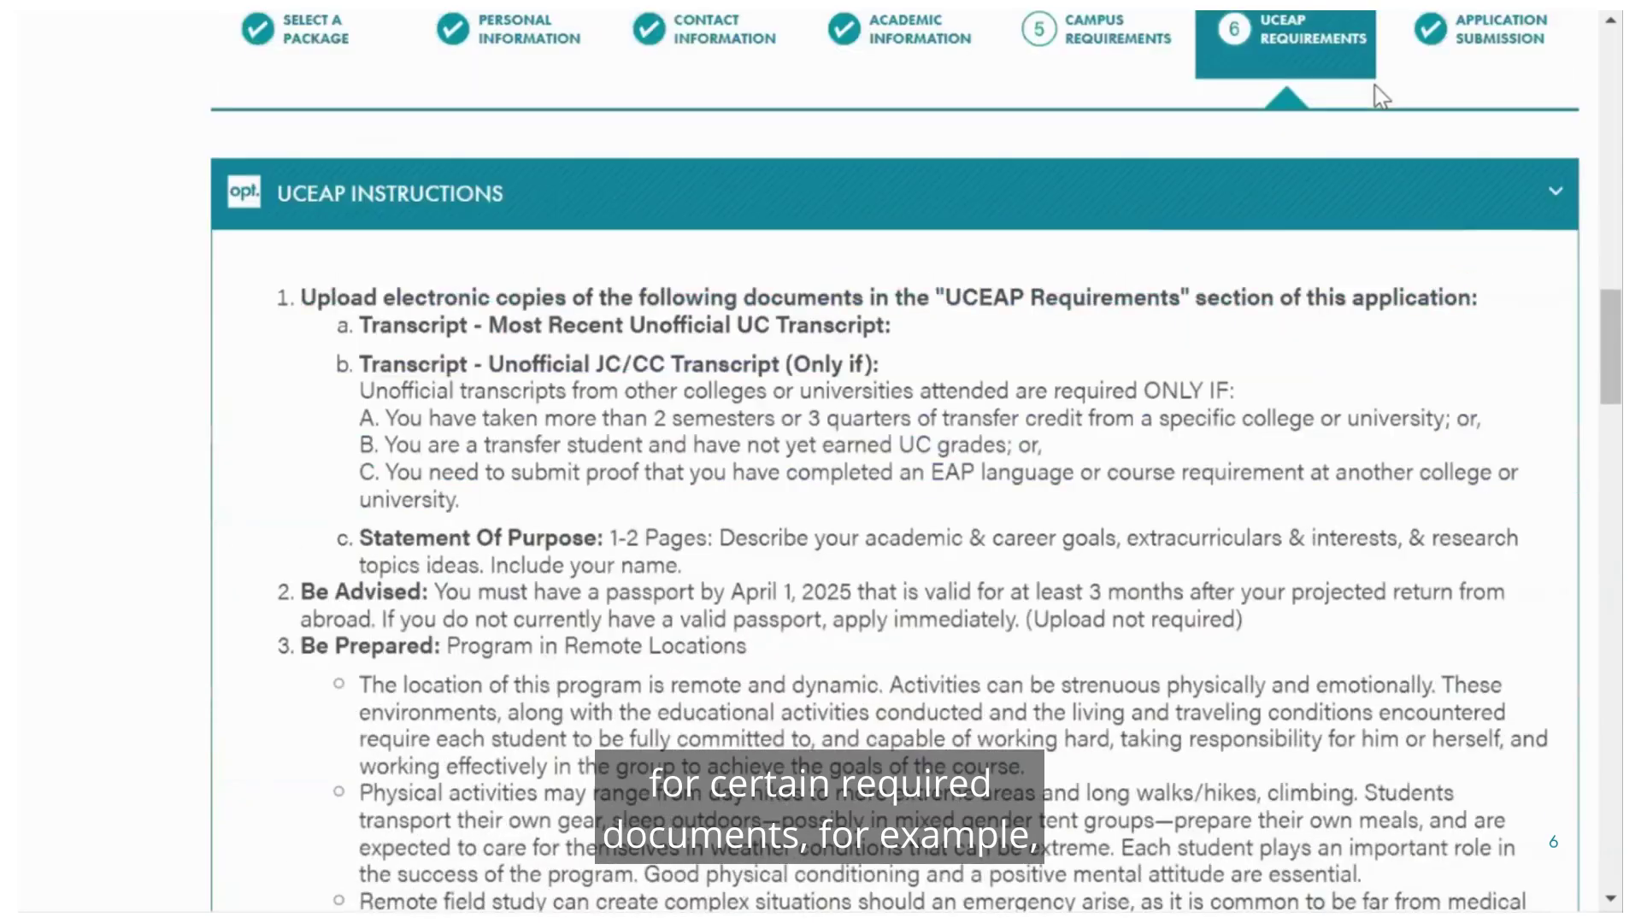
scroll(1380, 96, "down", 1)
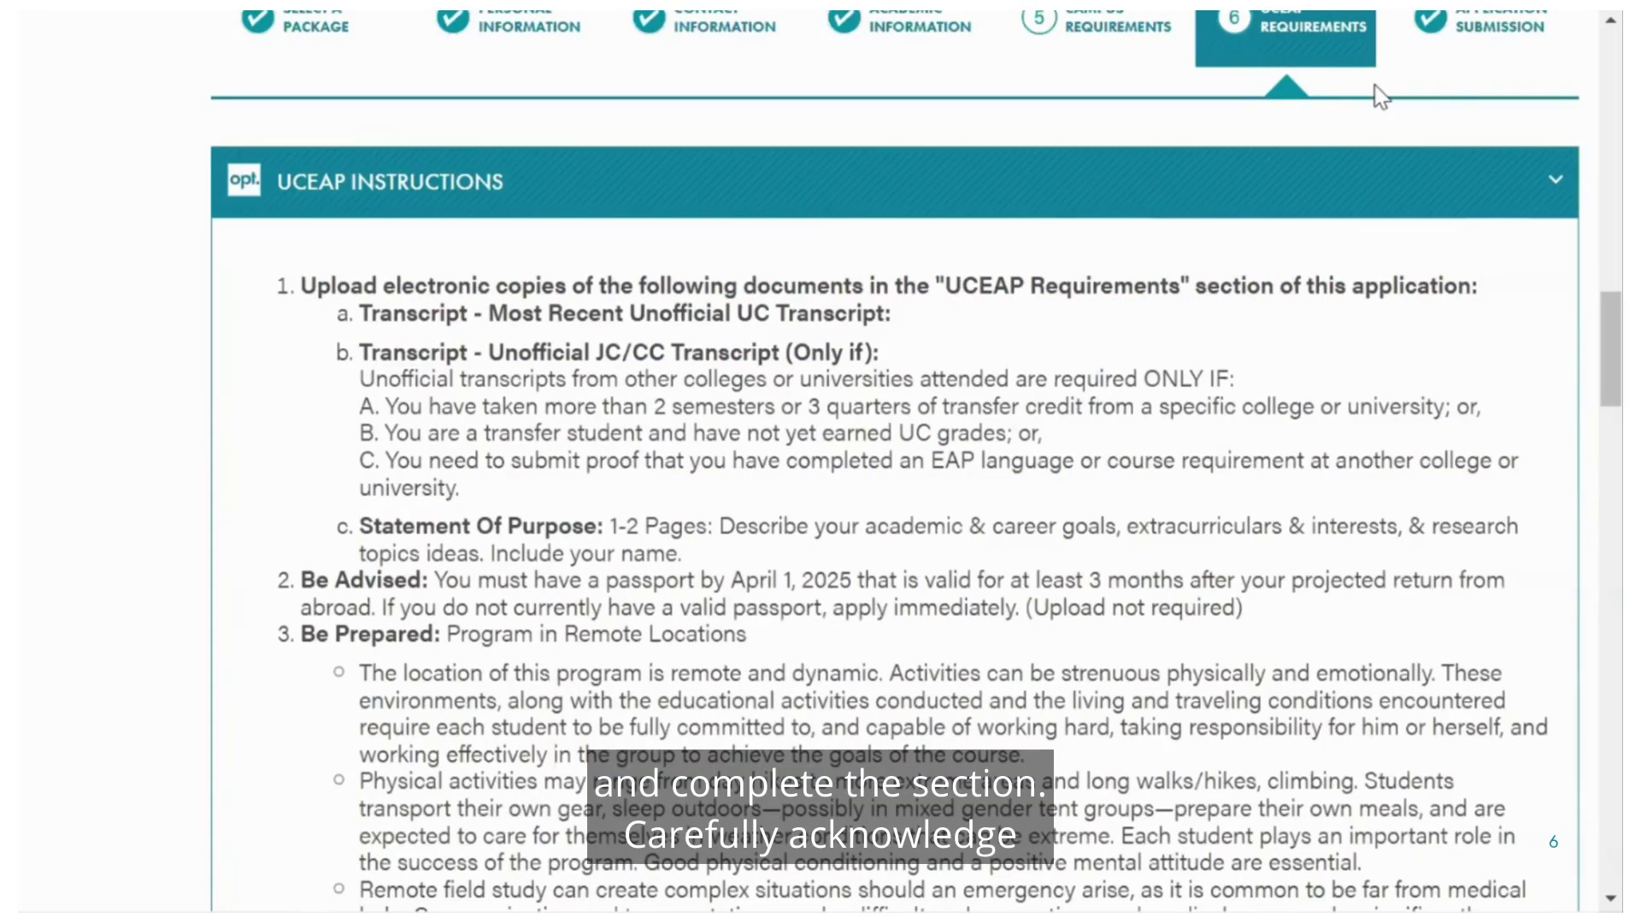
scroll(780, 381, "down", 5)
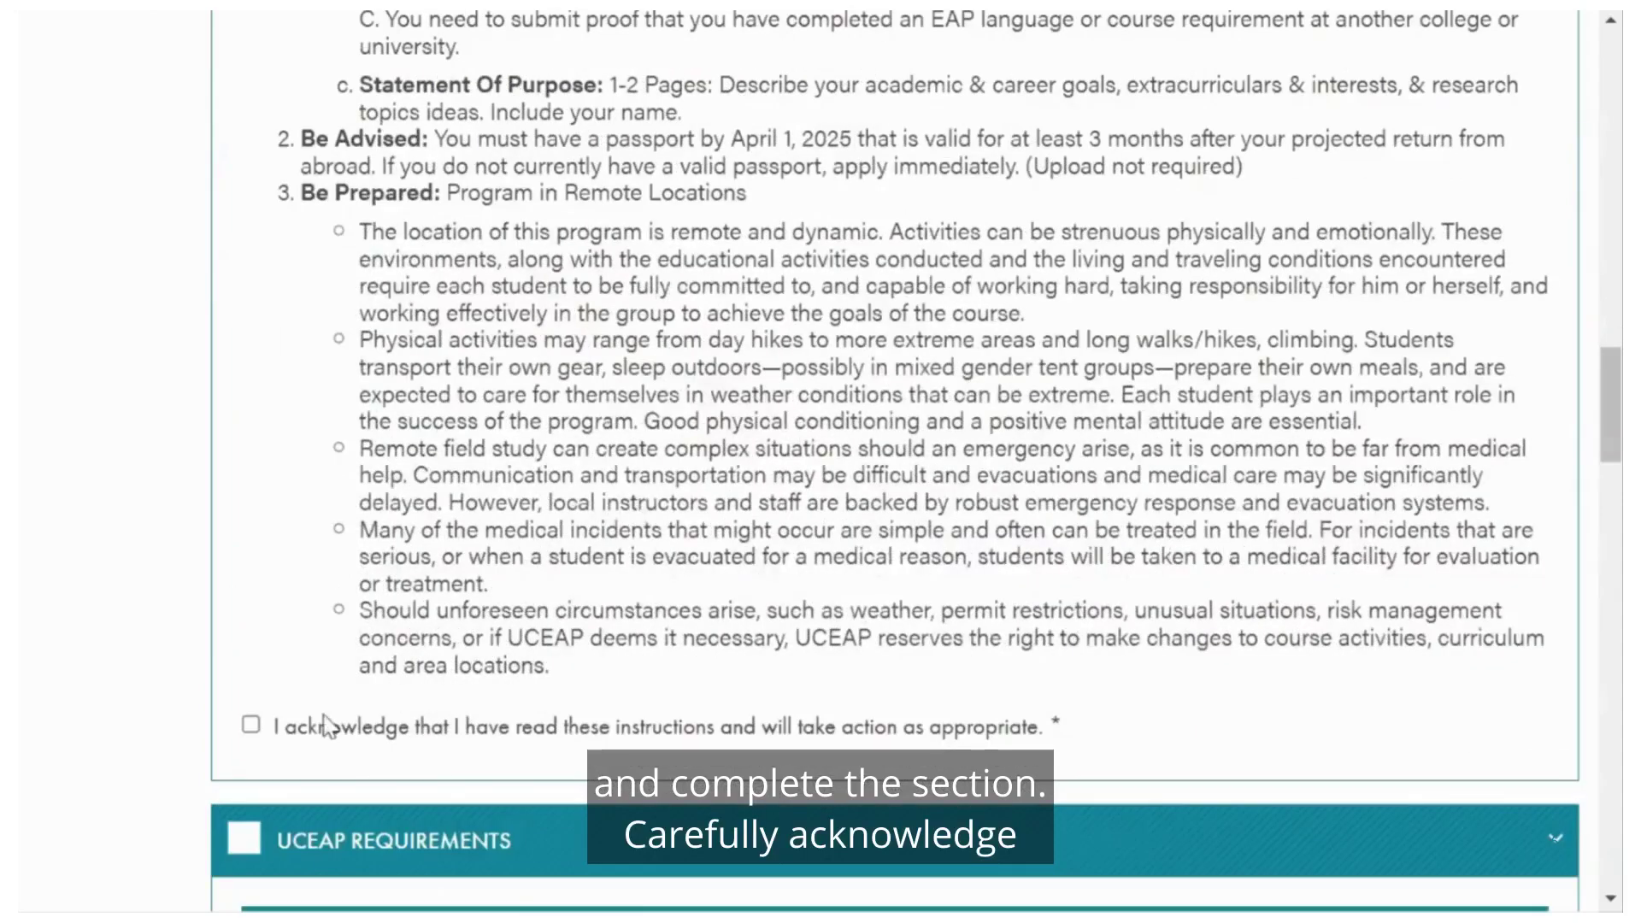
left_click(251, 727)
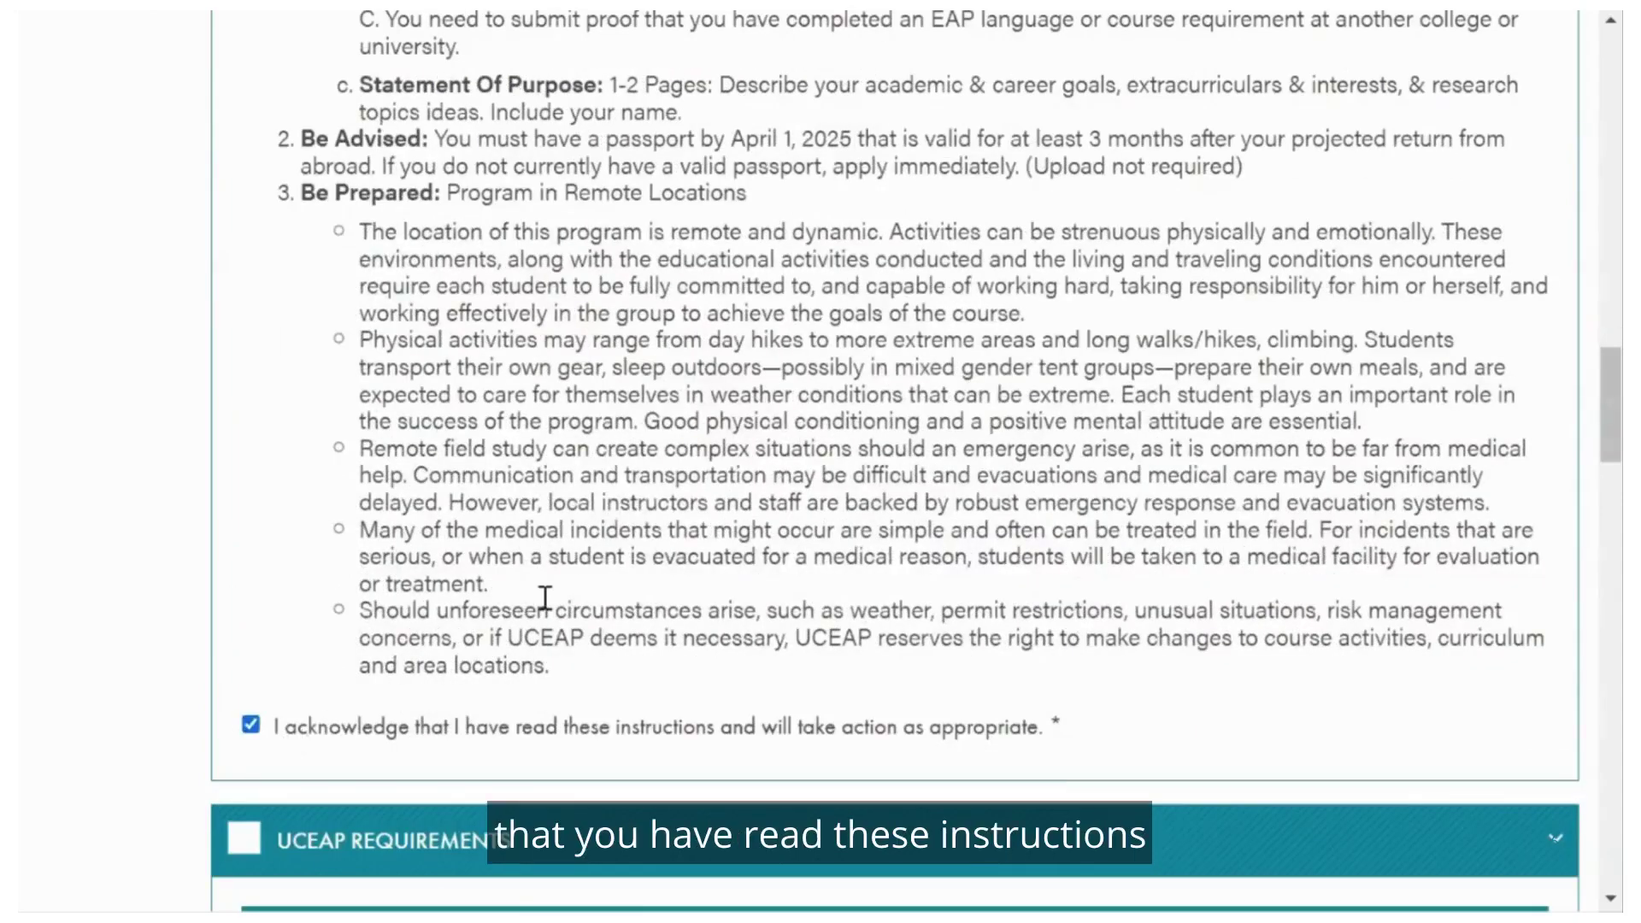
scroll(555, 581, "down", 5)
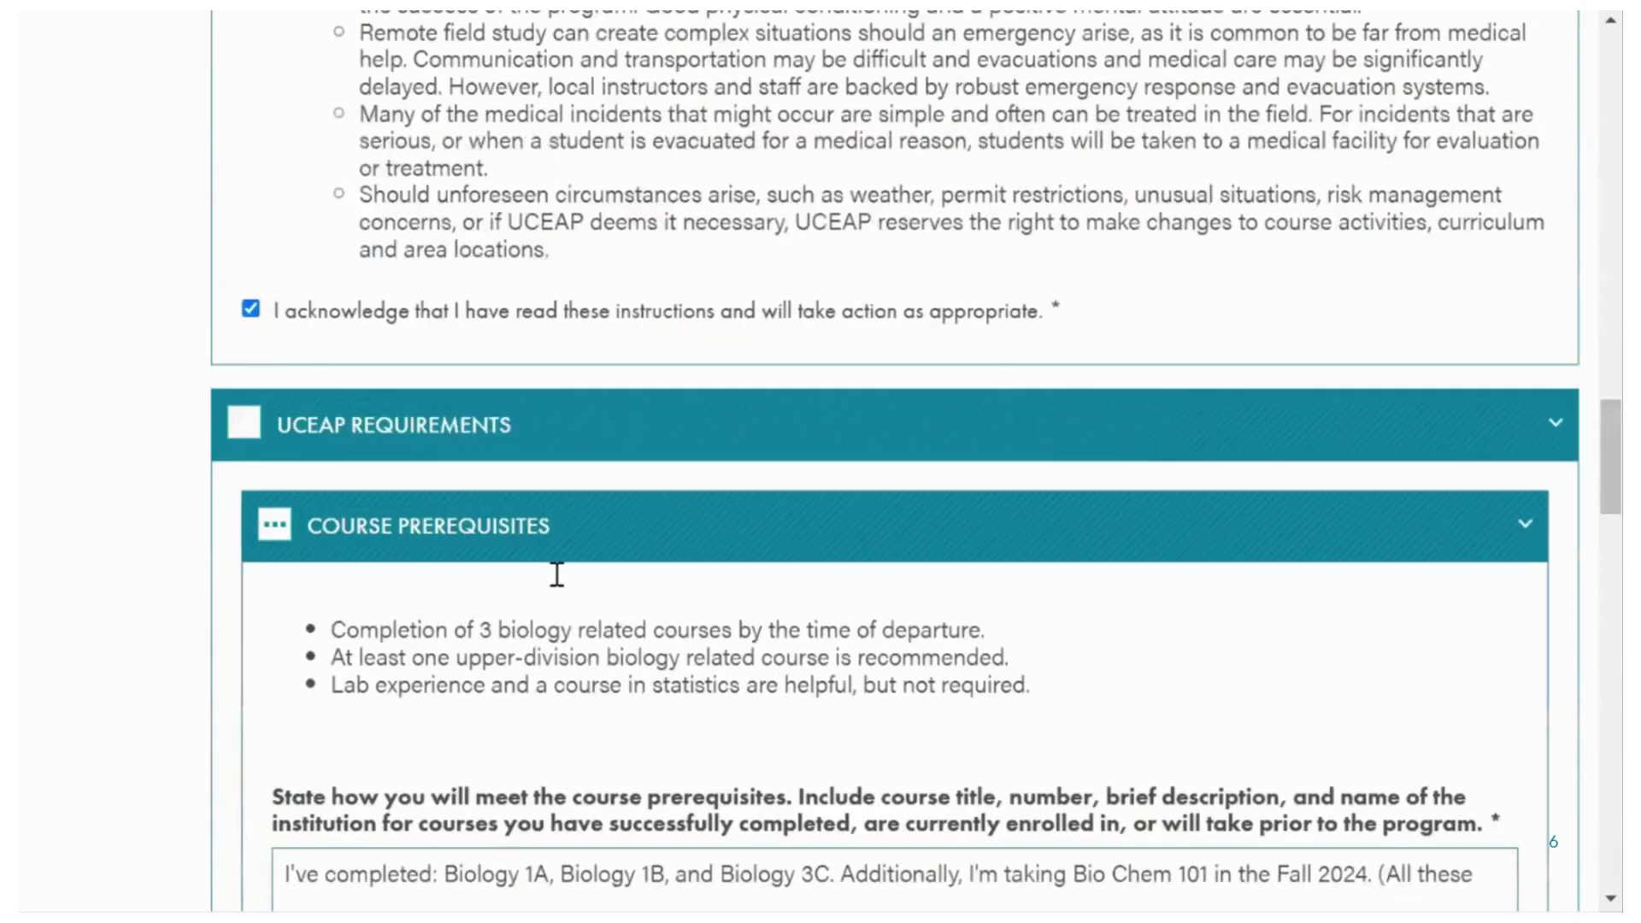
scroll(556, 573, "down", 15)
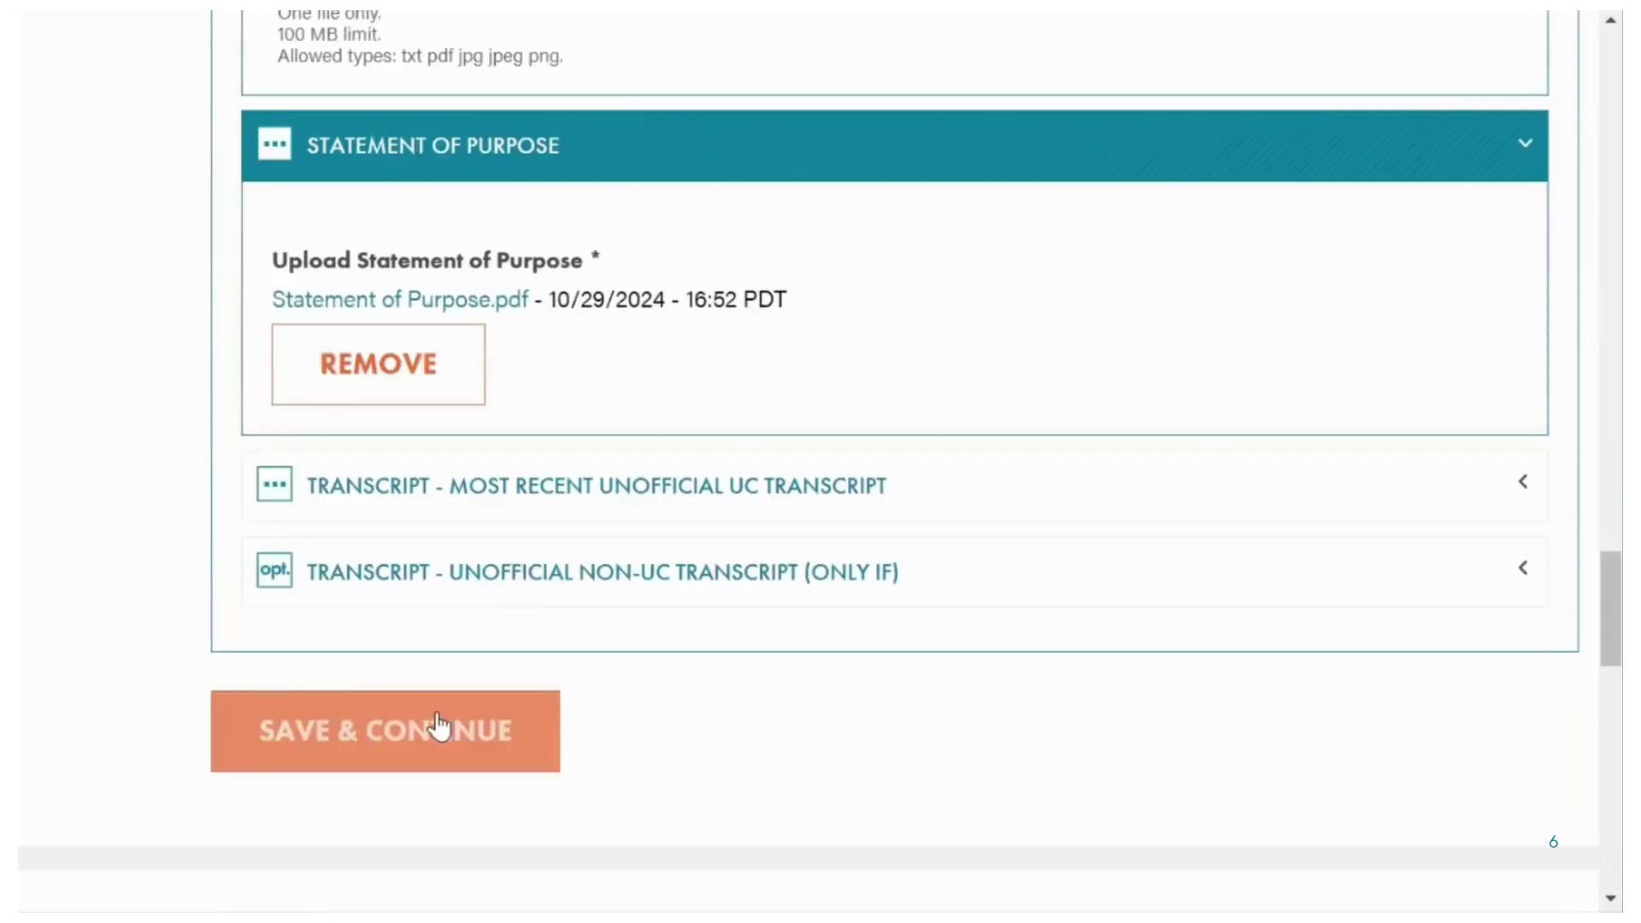
left_click(439, 726)
Step: Check the missing required fields, return to Campus Requirements, acknowledge the UC Davis campus instructions and save the step
scroll(754, 547, "down", 20)
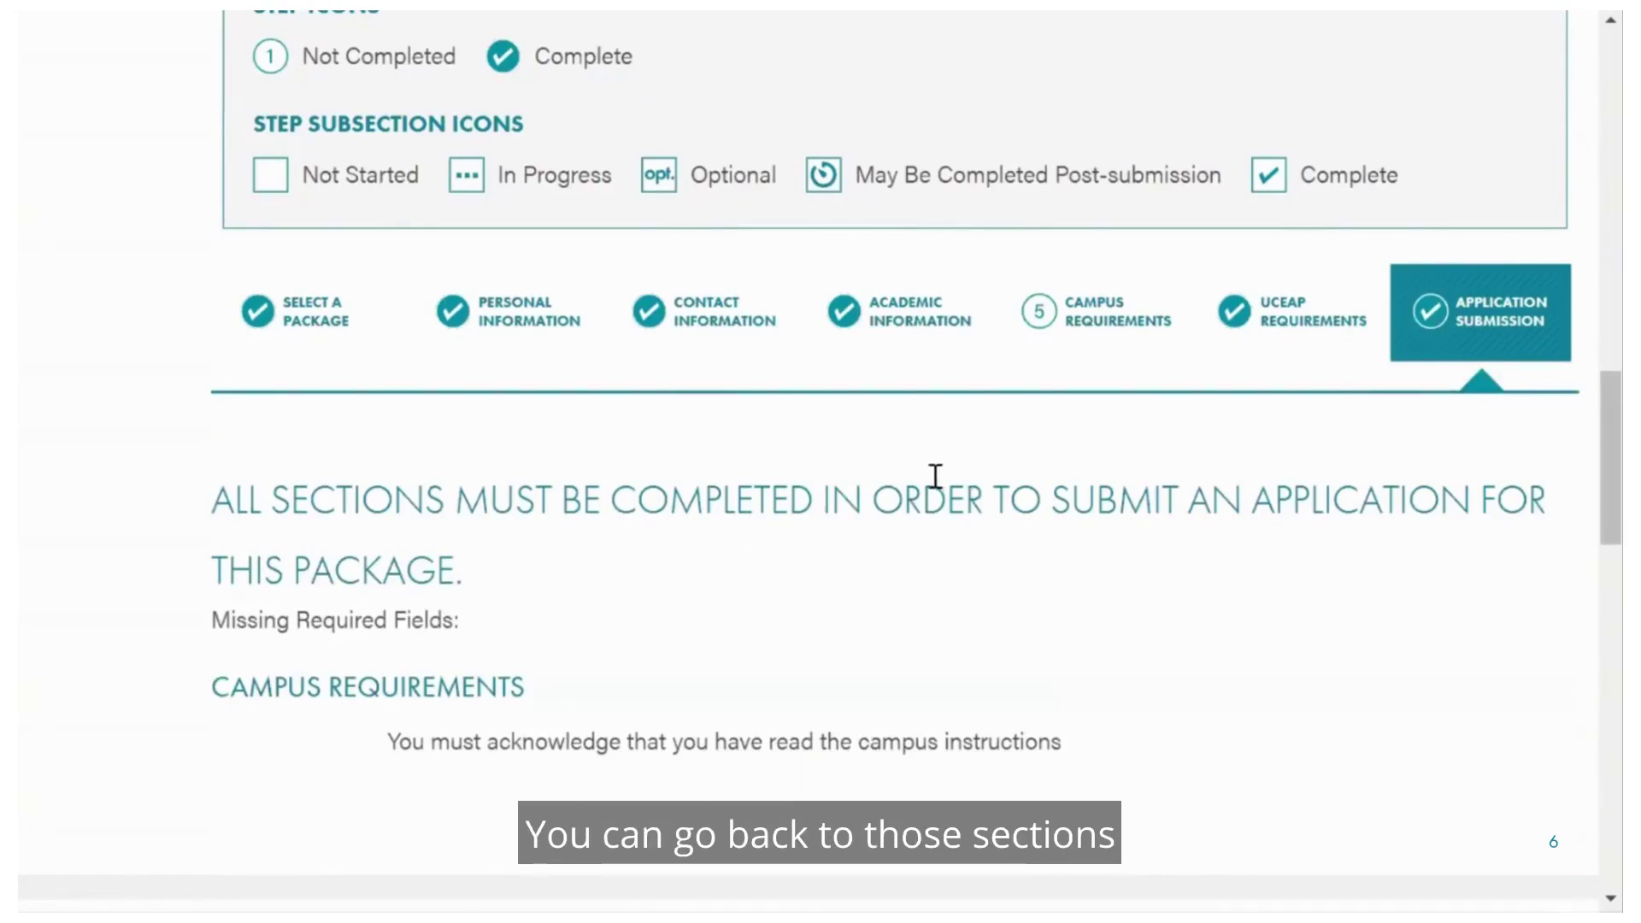
left_click(1103, 311)
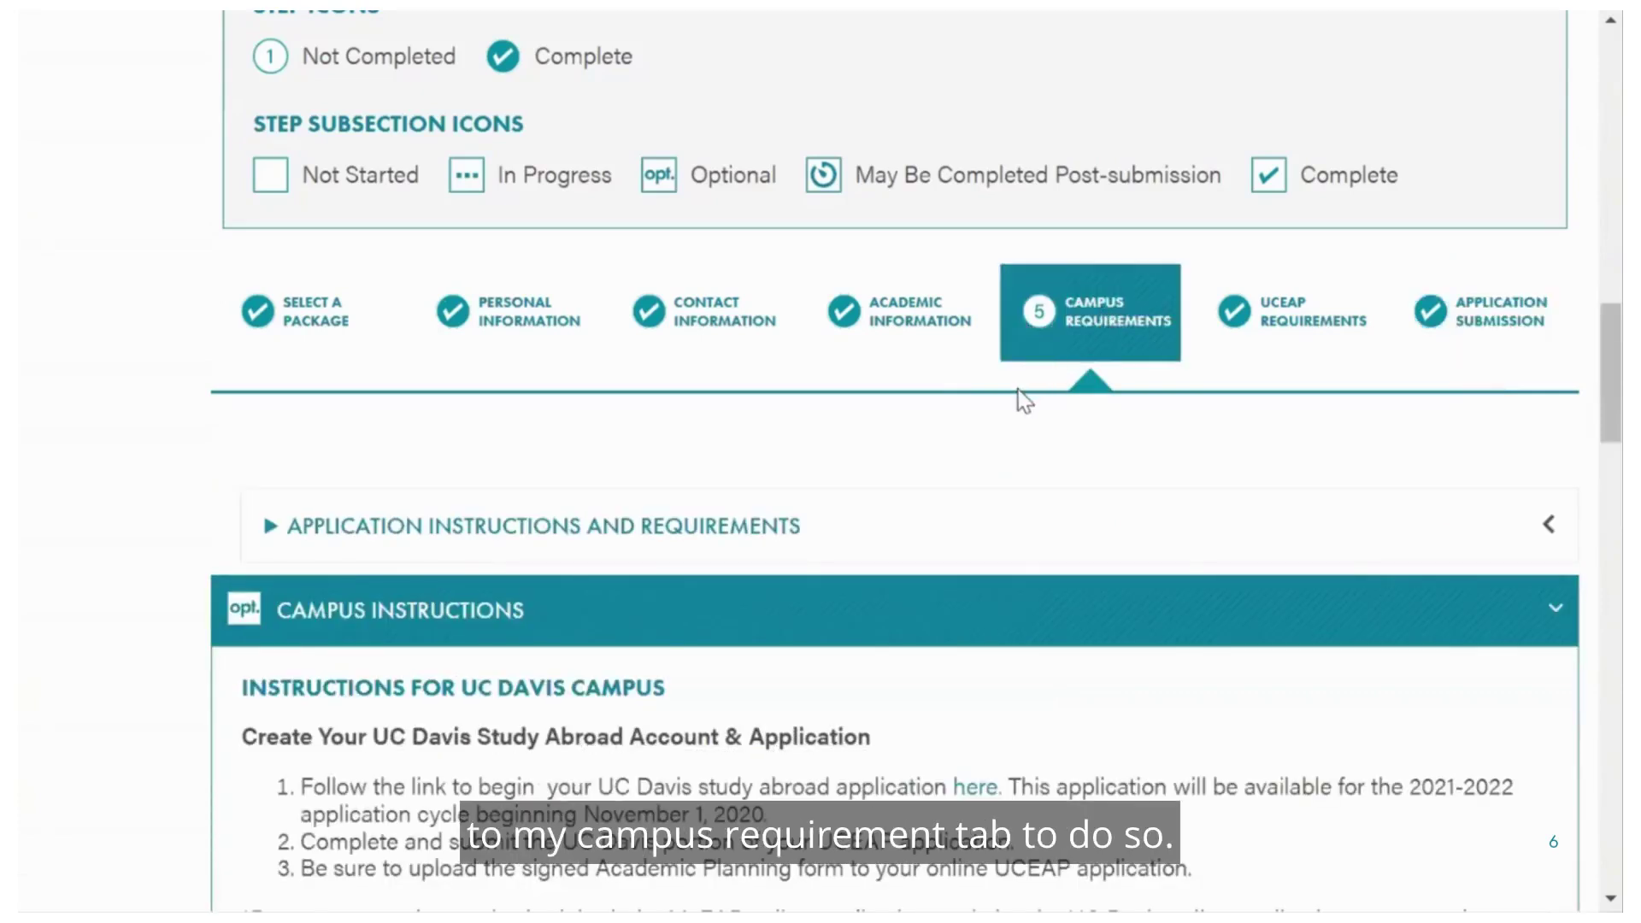
scroll(898, 436, "down", 6)
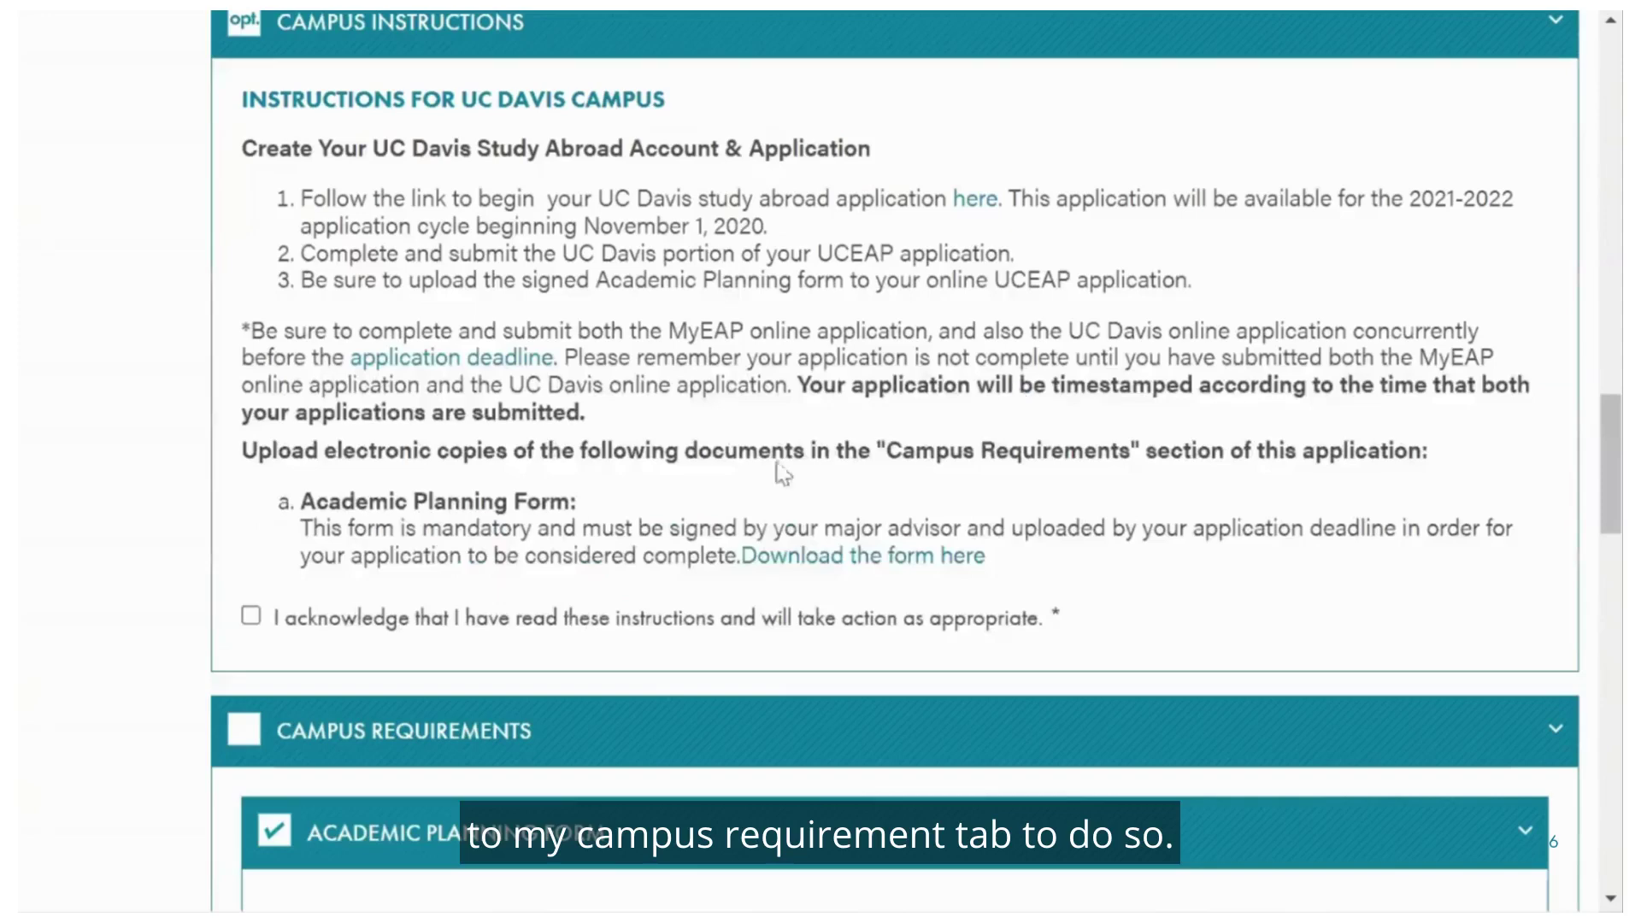
left_click(250, 615)
scroll(257, 622, "down", 8)
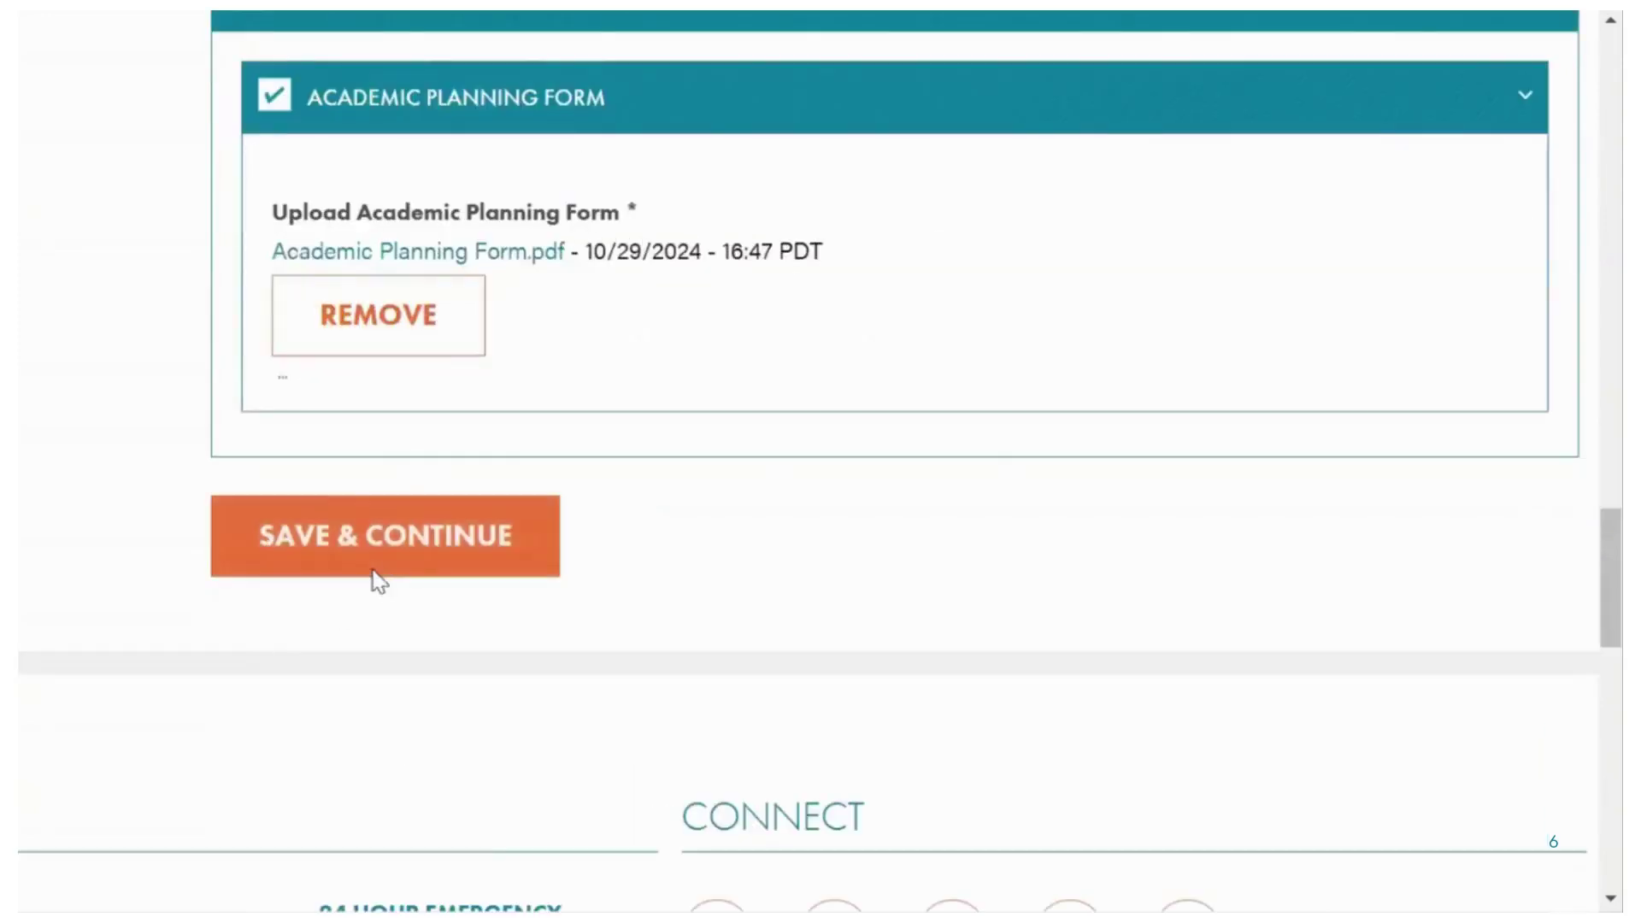
left_click(374, 581)
Step: Go to Application Submission, review the consents and terms, and accept acknowledgment 4.2, Duty to Notify Campus Study Abroad Office of Changes
scroll(996, 651, "down", 17)
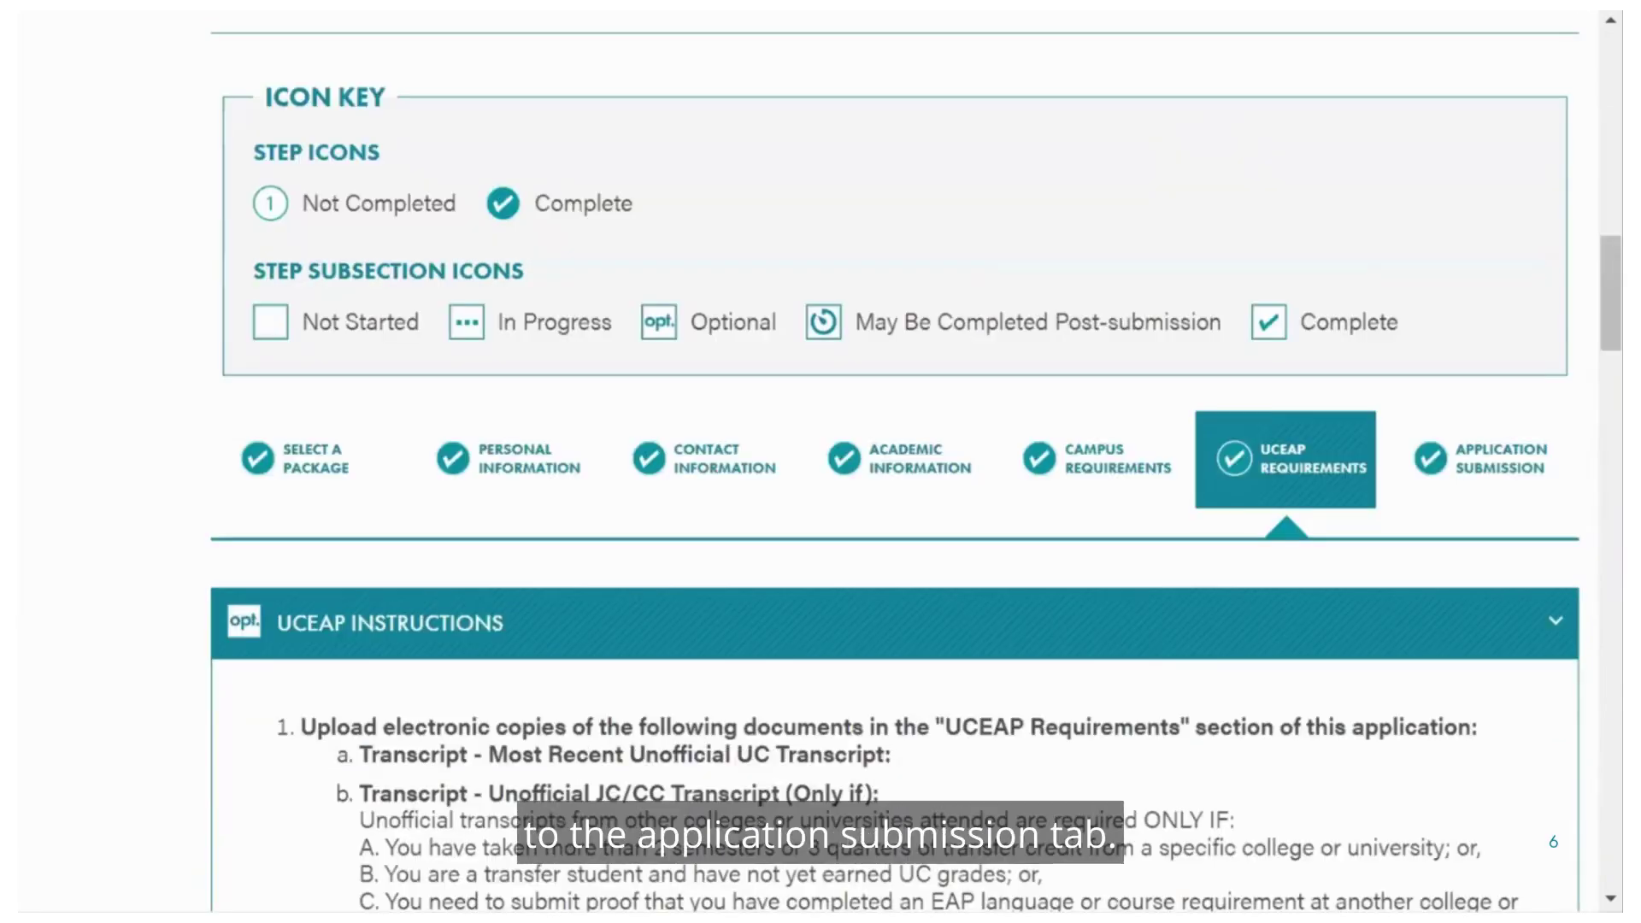
left_click(1509, 466)
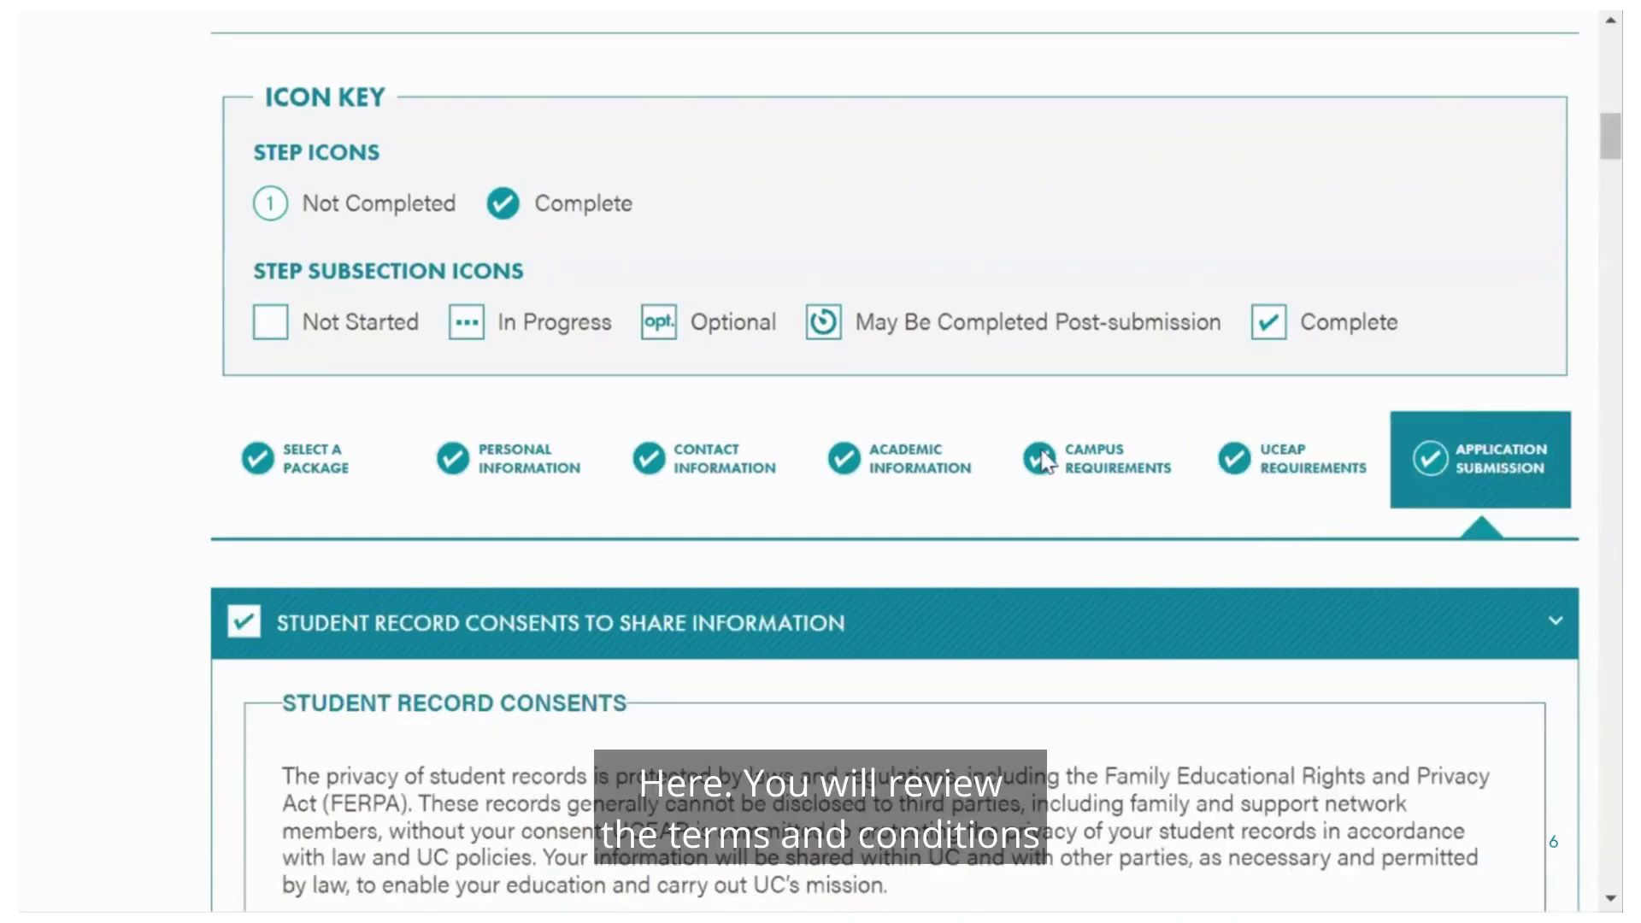
scroll(1125, 567, "down", 8)
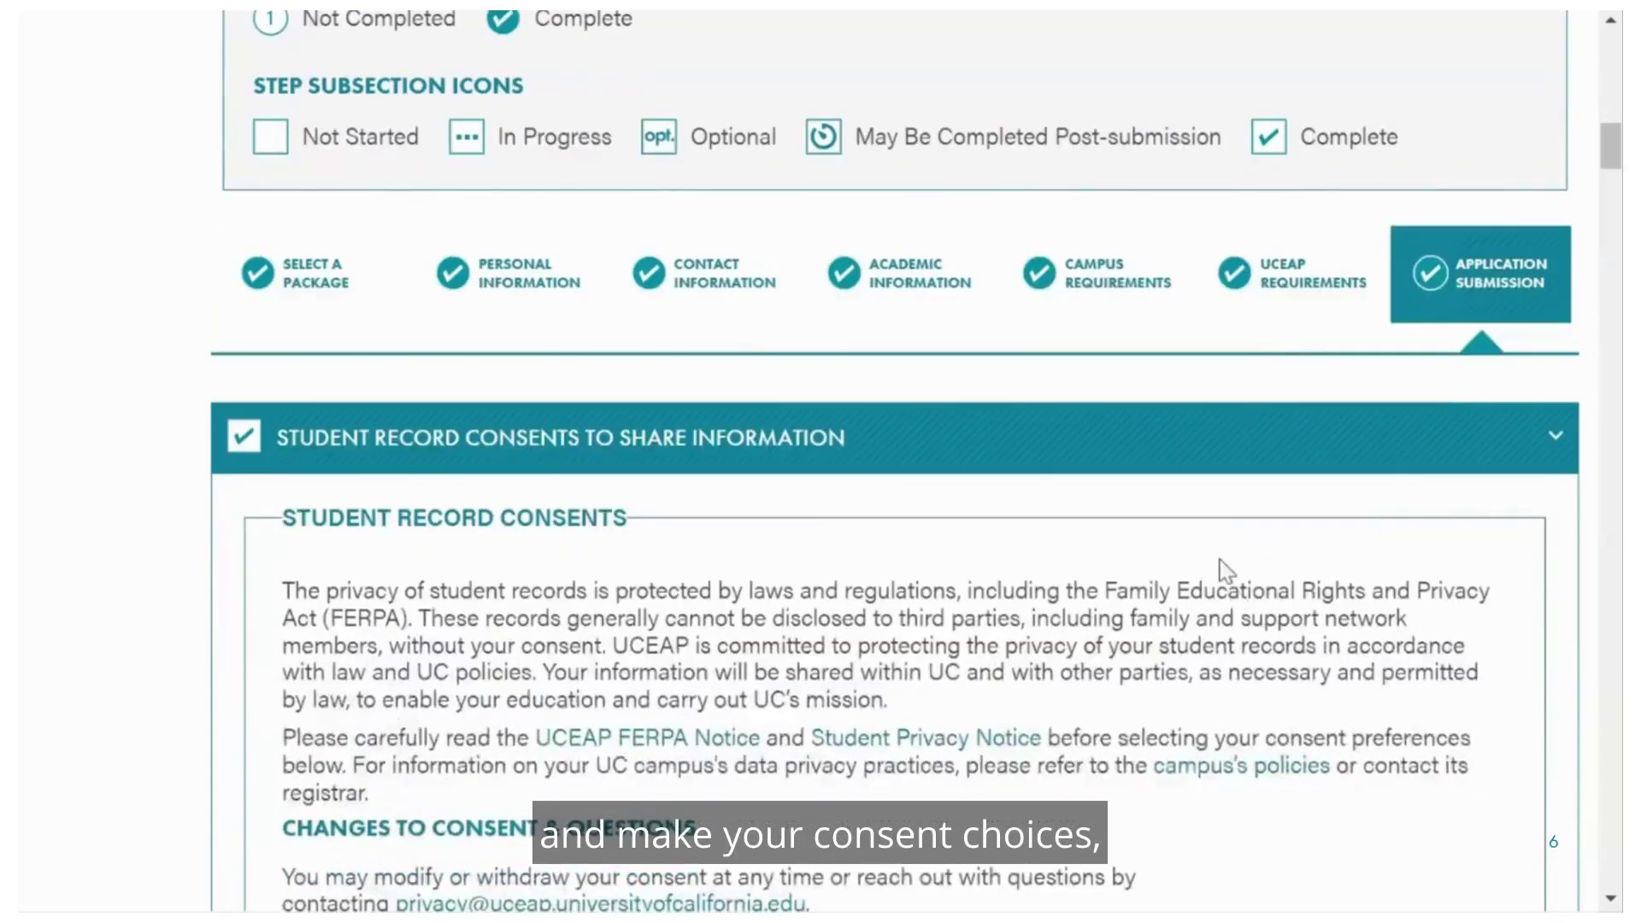
scroll(1194, 545, "down", 8)
scroll(930, 261, "down", 15)
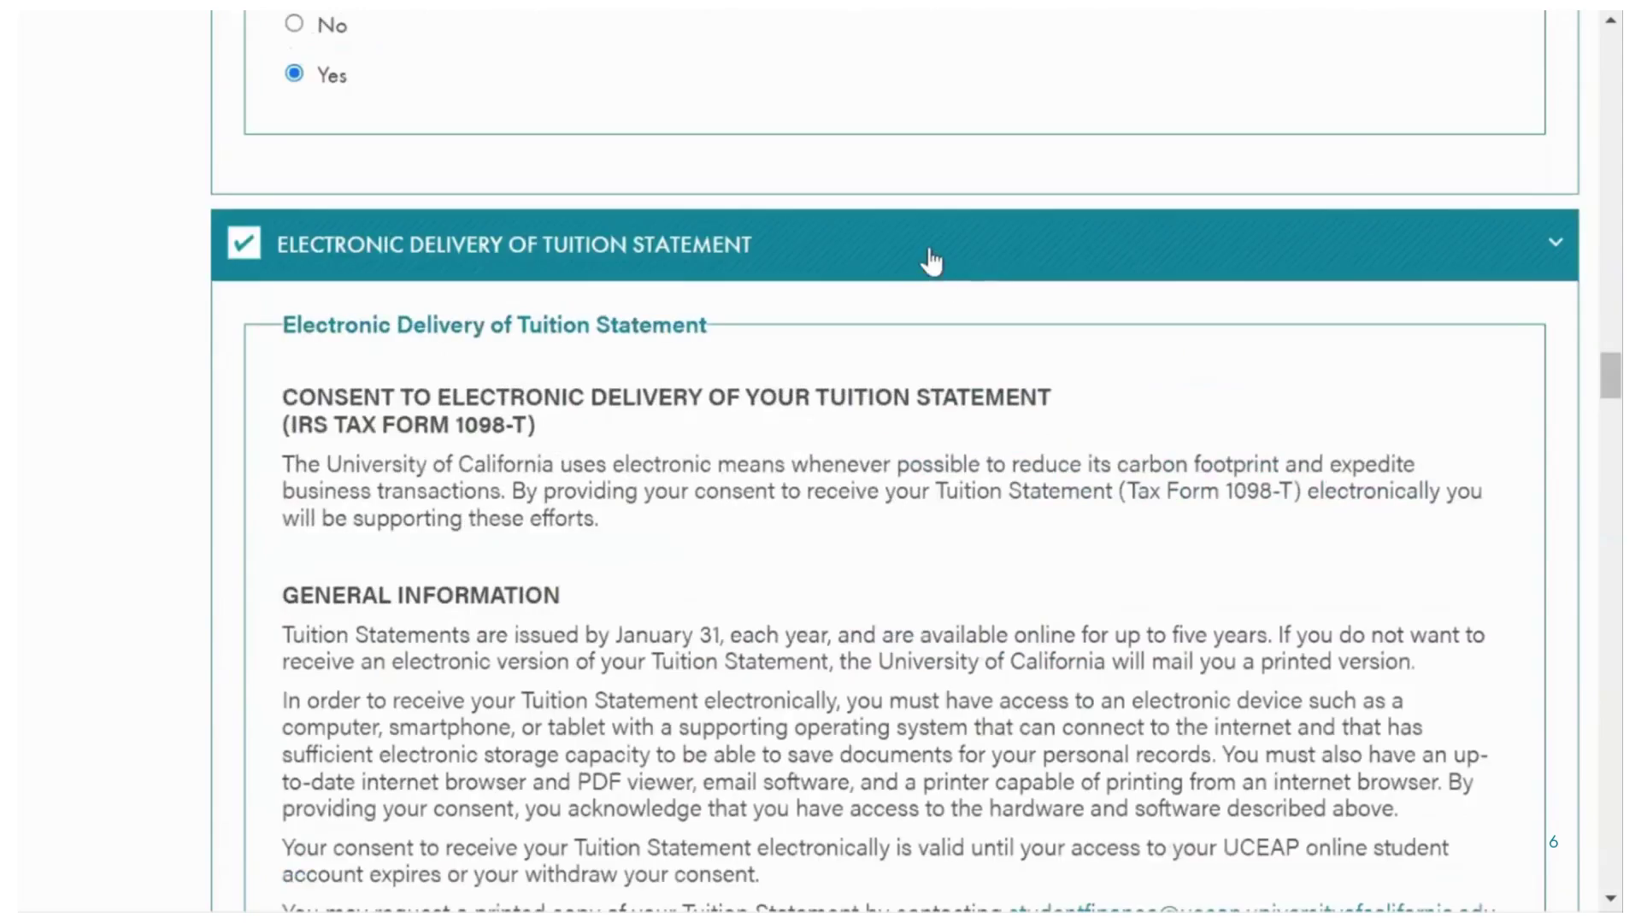
scroll(726, 359, "down", 20)
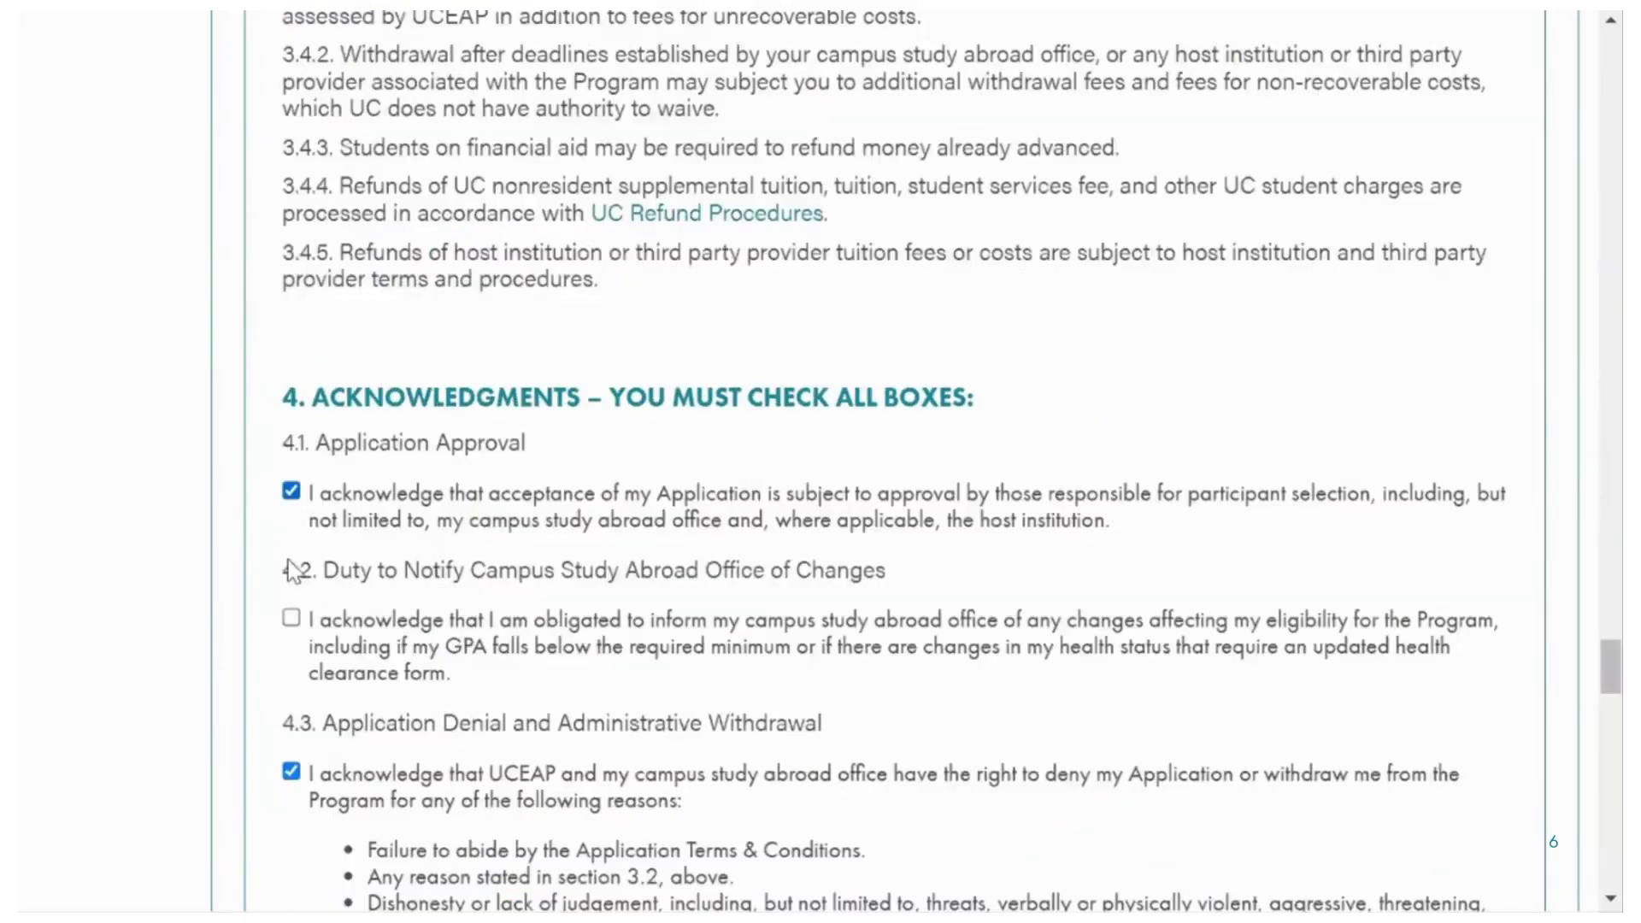
left_click(292, 617)
scroll(383, 608, "down", 1)
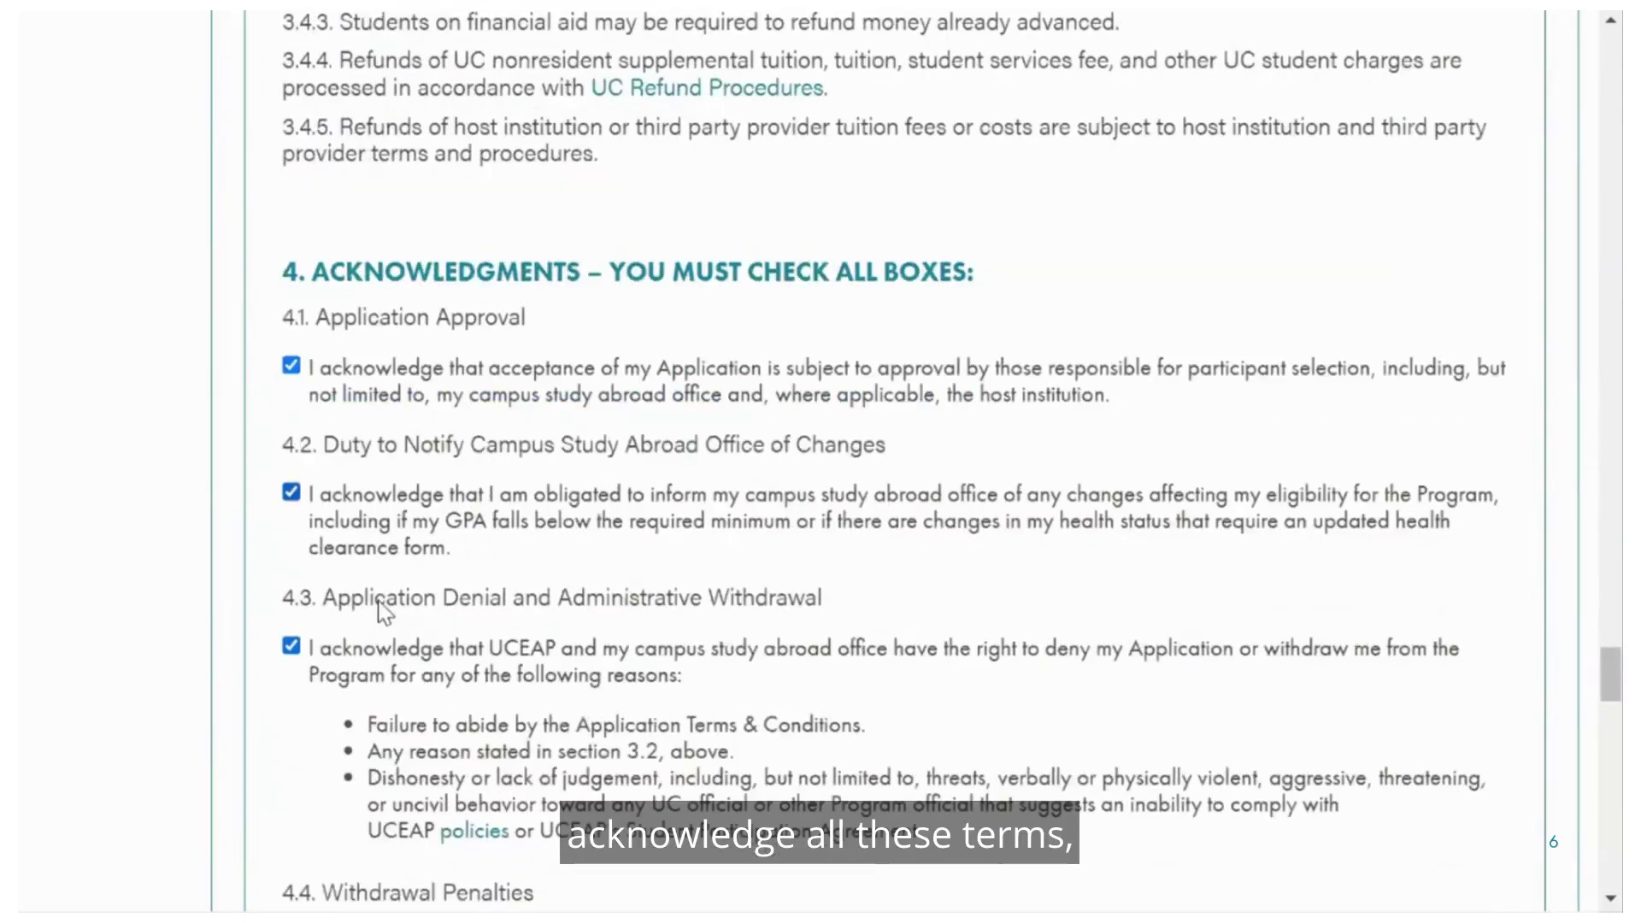
Step: Draw a freehand signature in the required Signature field and submit the application
scroll(384, 608, "down", 10)
left_click_drag(725, 442, 1186, 500)
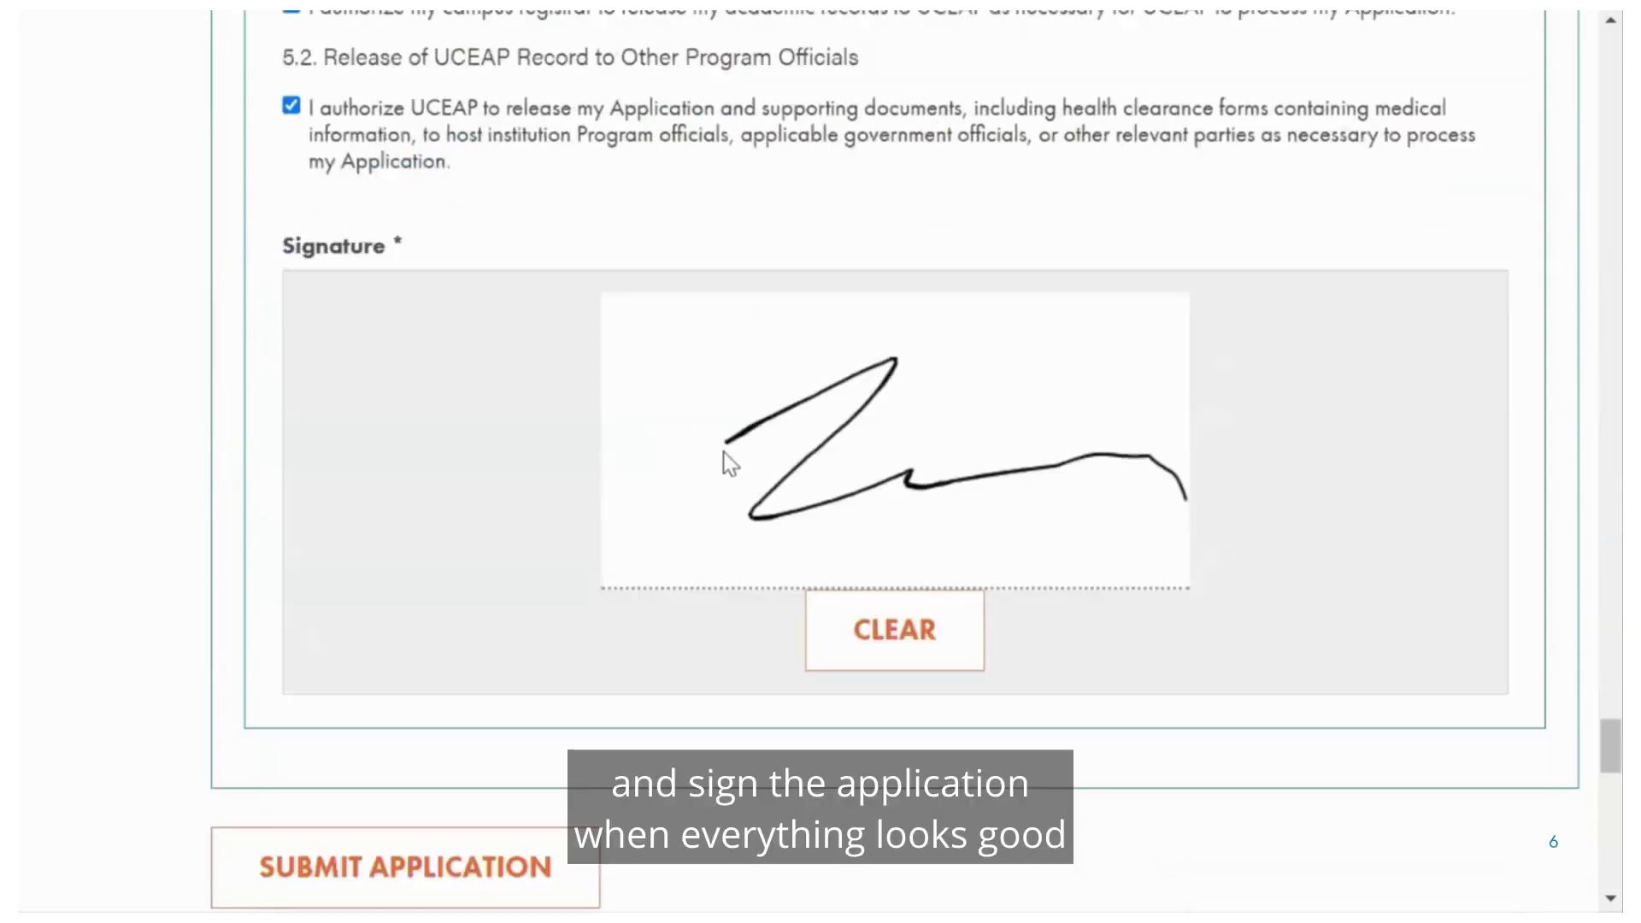
scroll(461, 380, "down", 3)
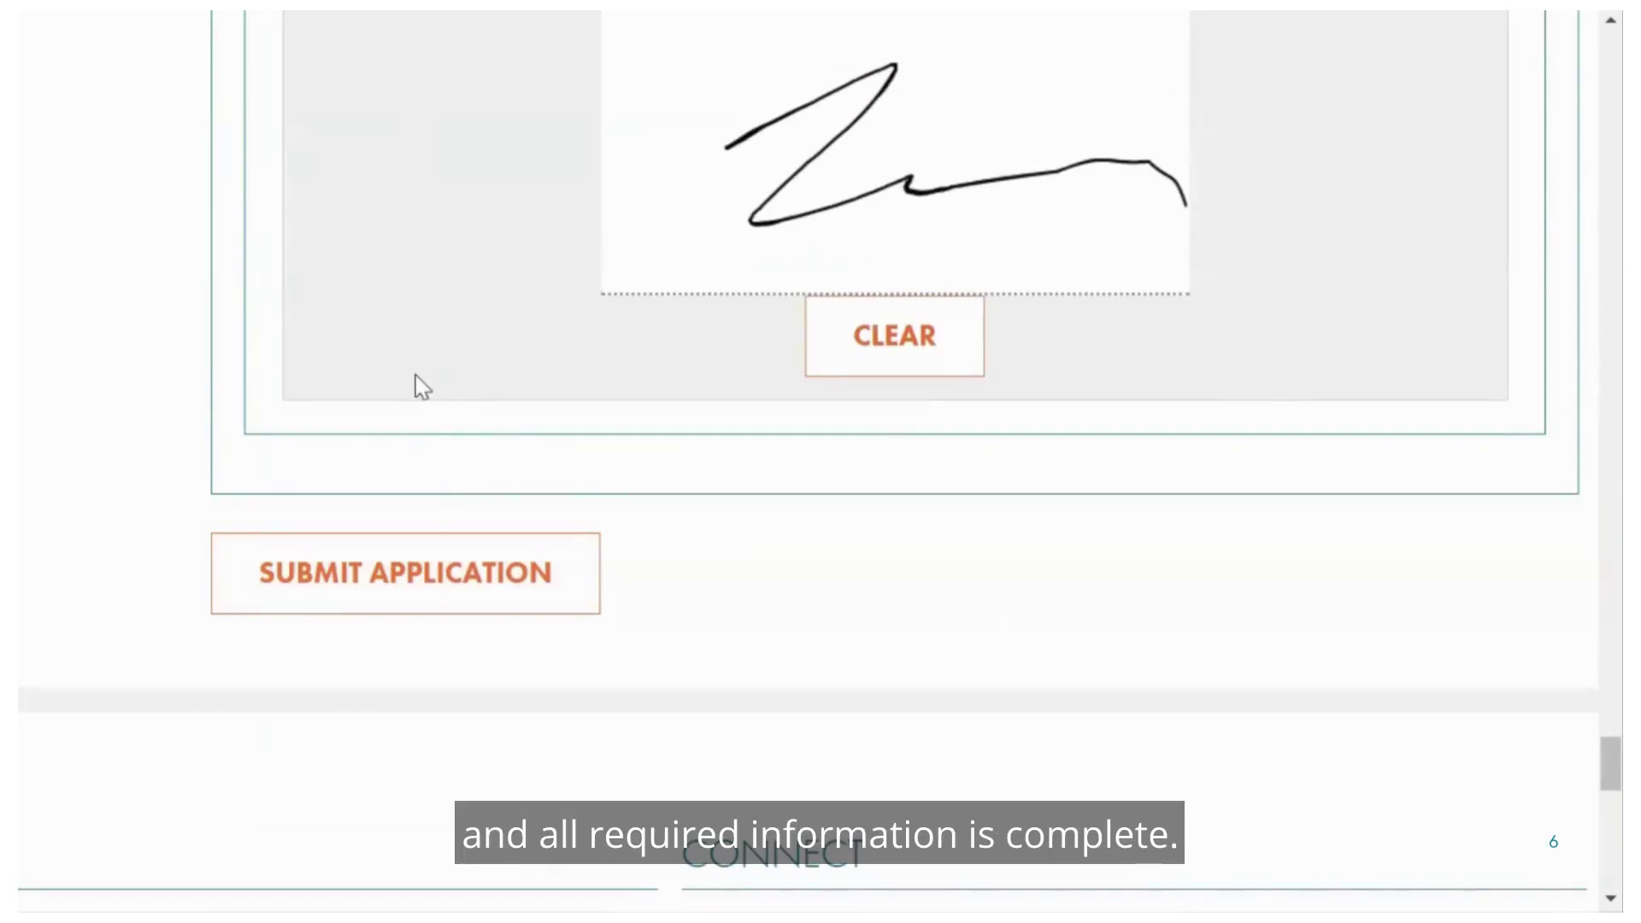
left_click(380, 574)
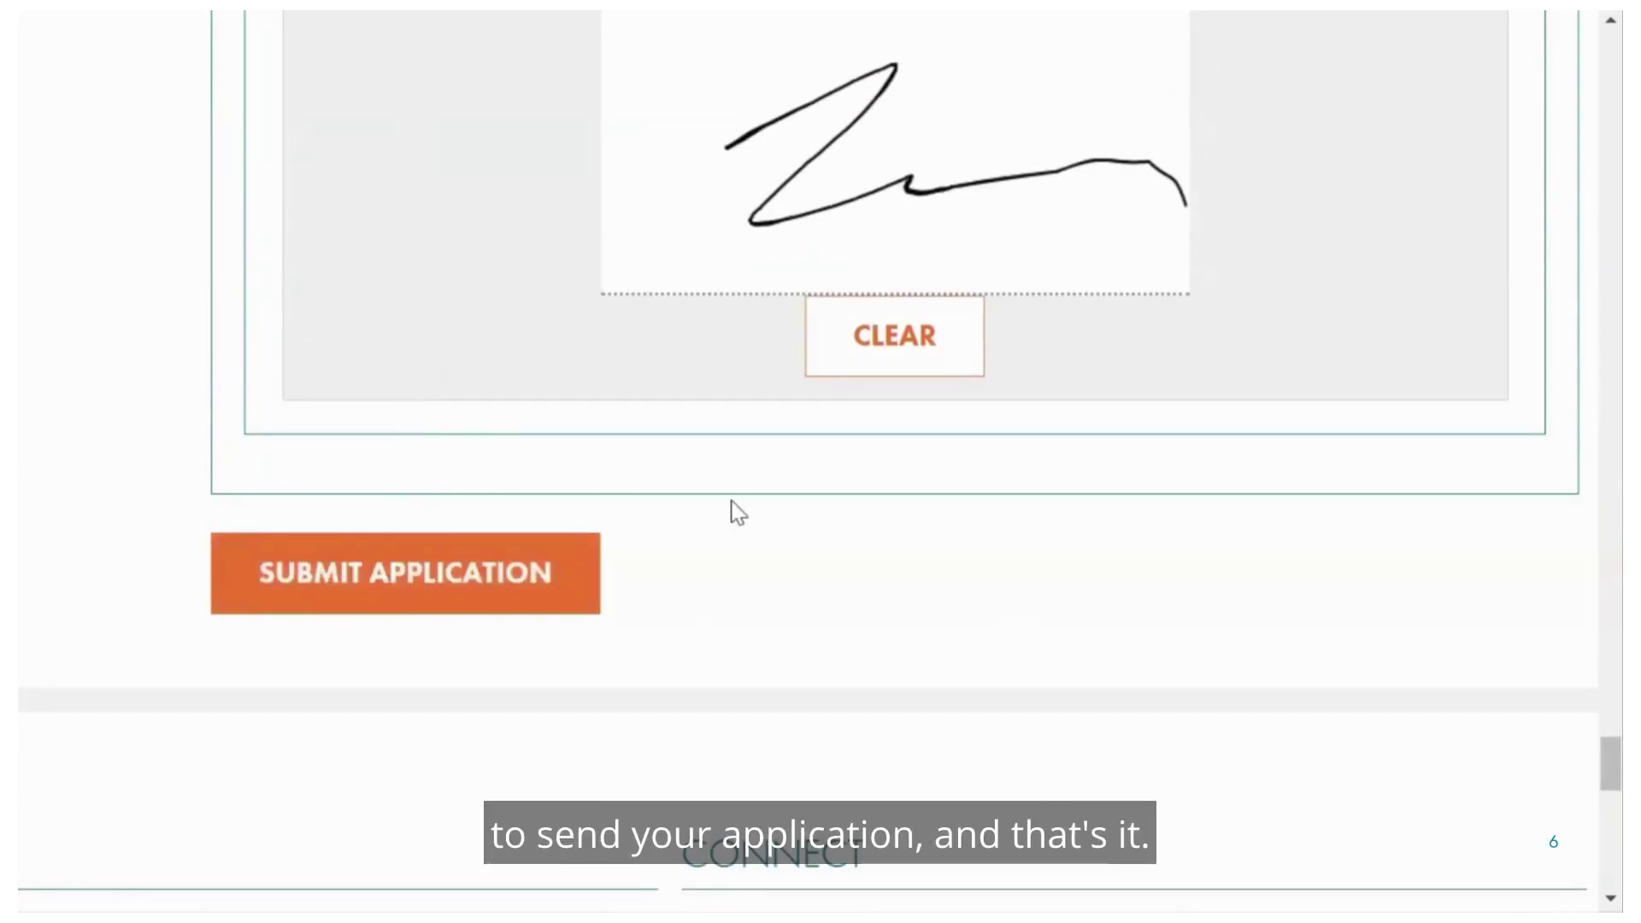